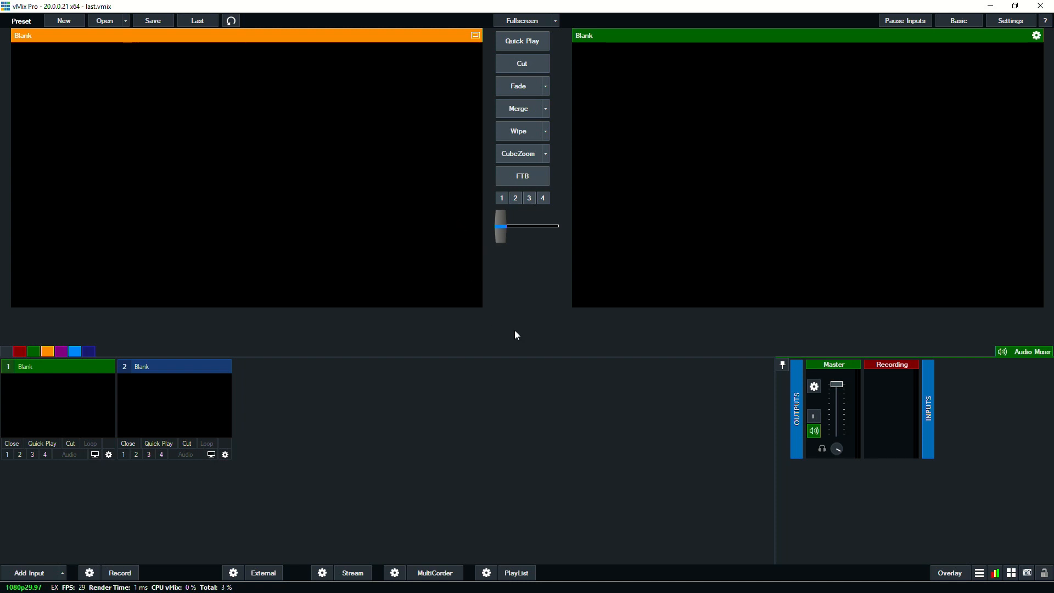
- Add a Camera input using the Pro Capture AIO 4K+ 00-0 device
left_click(36, 574)
left_click(263, 183)
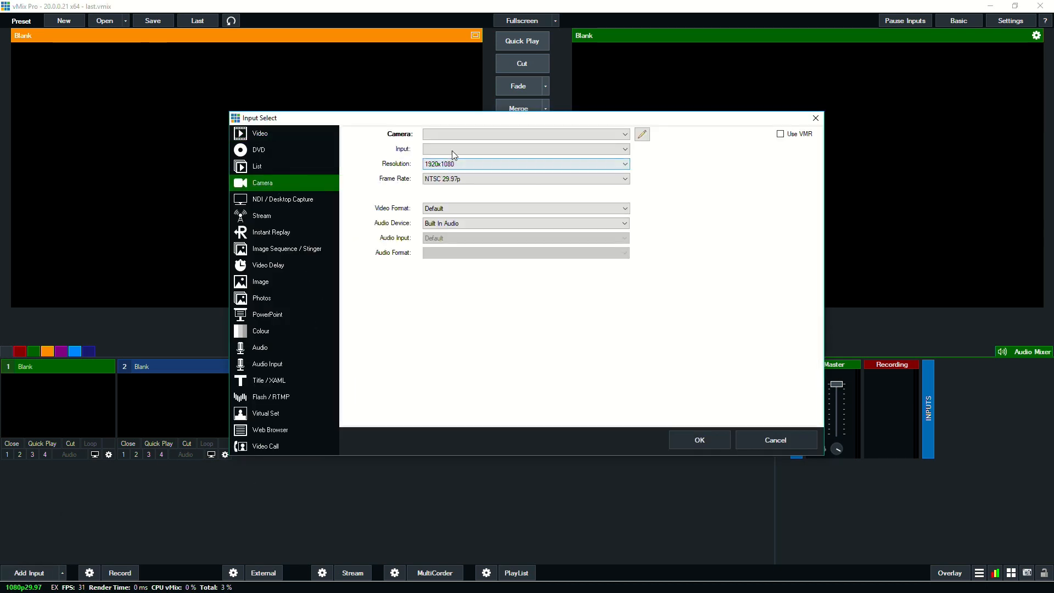
left_click(526, 133)
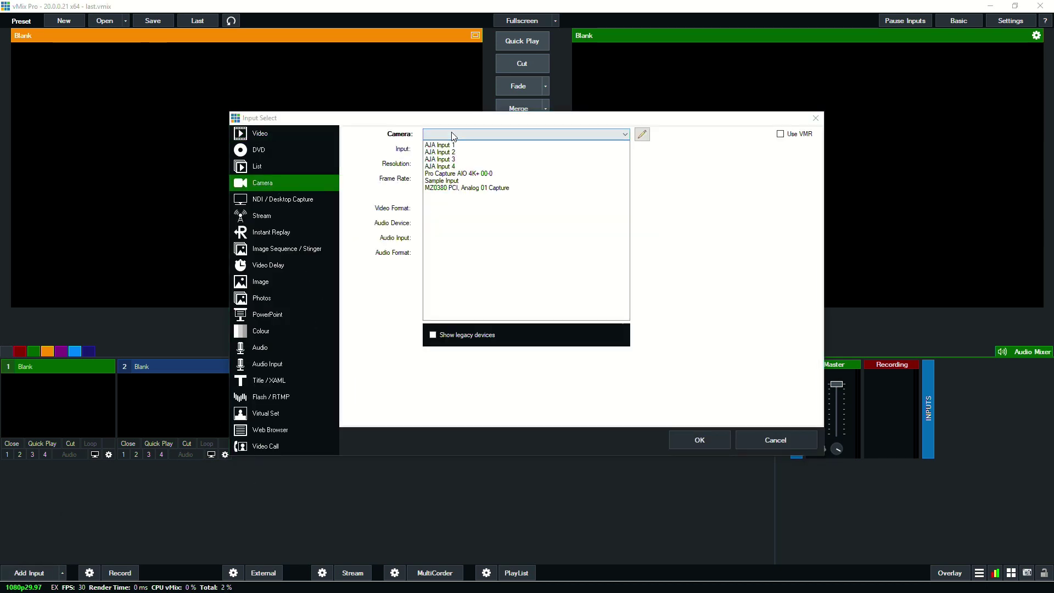
left_click(459, 174)
left_click(440, 164)
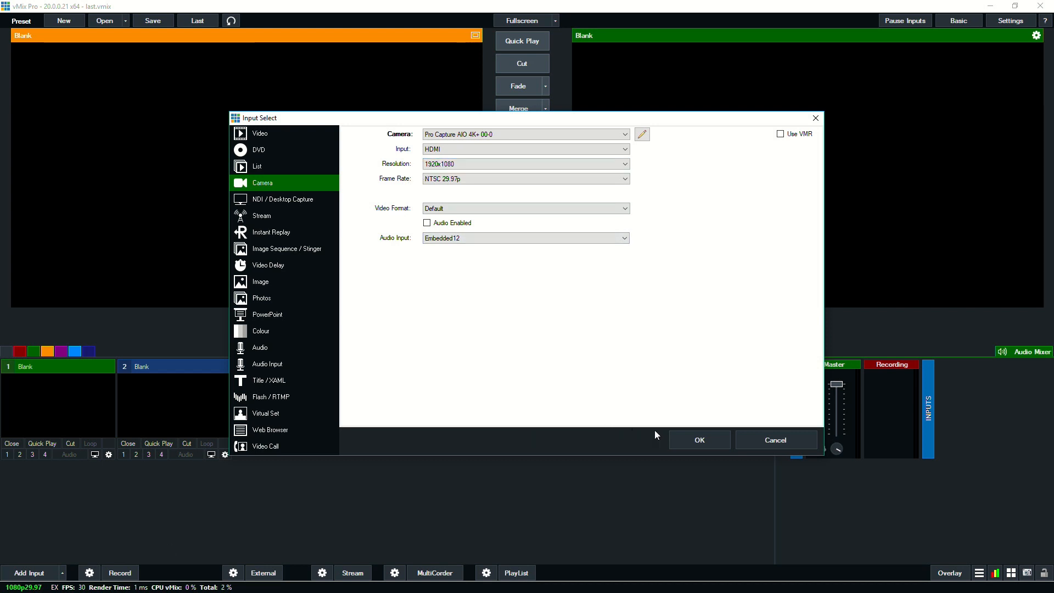
left_click(685, 438)
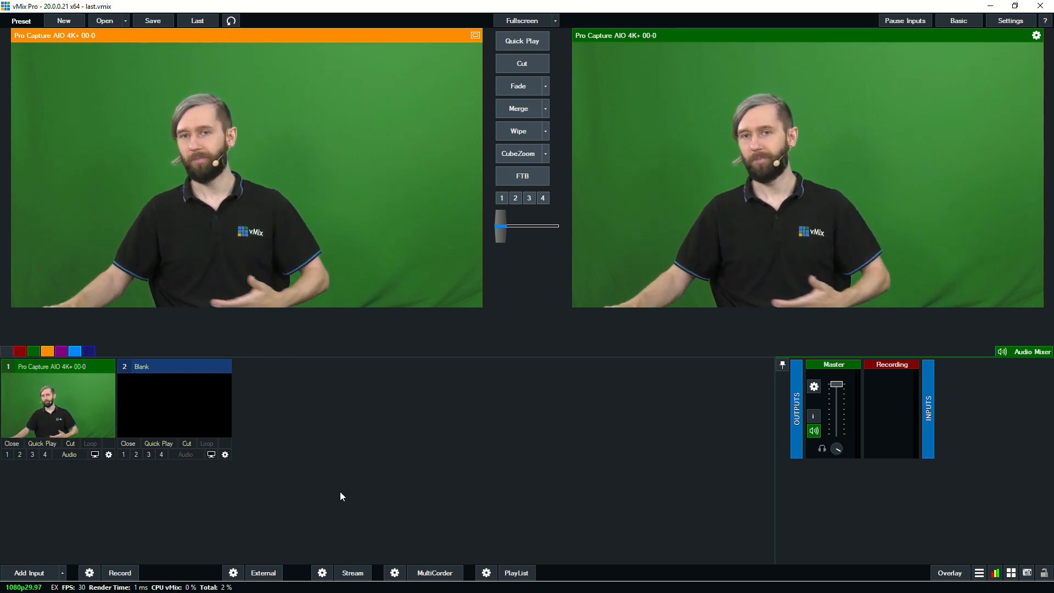
- Add a Title / XAML input using the NewsHD lower-third template
left_click(30, 572)
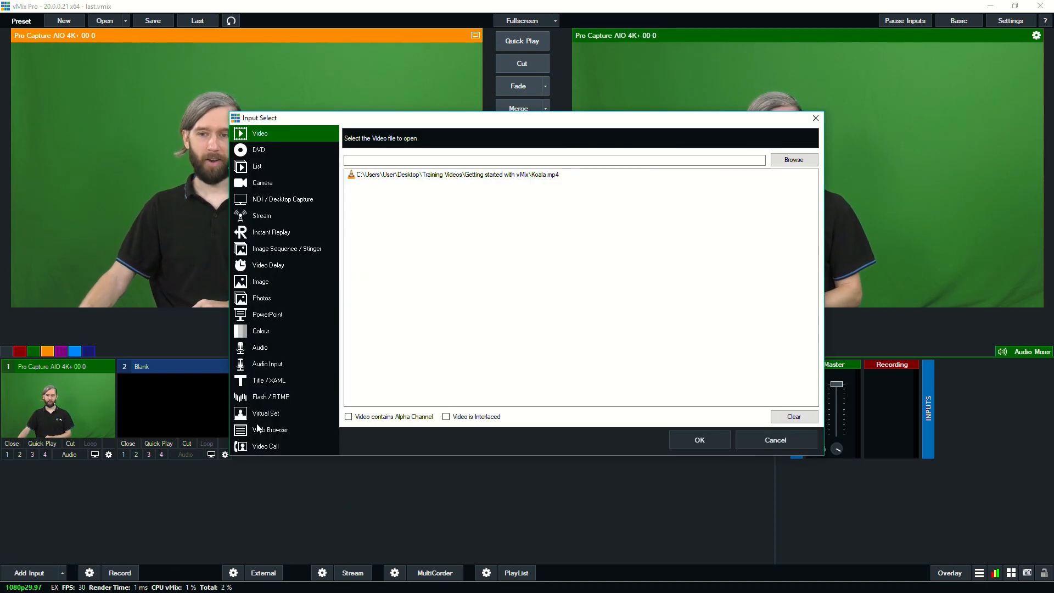
left_click(269, 380)
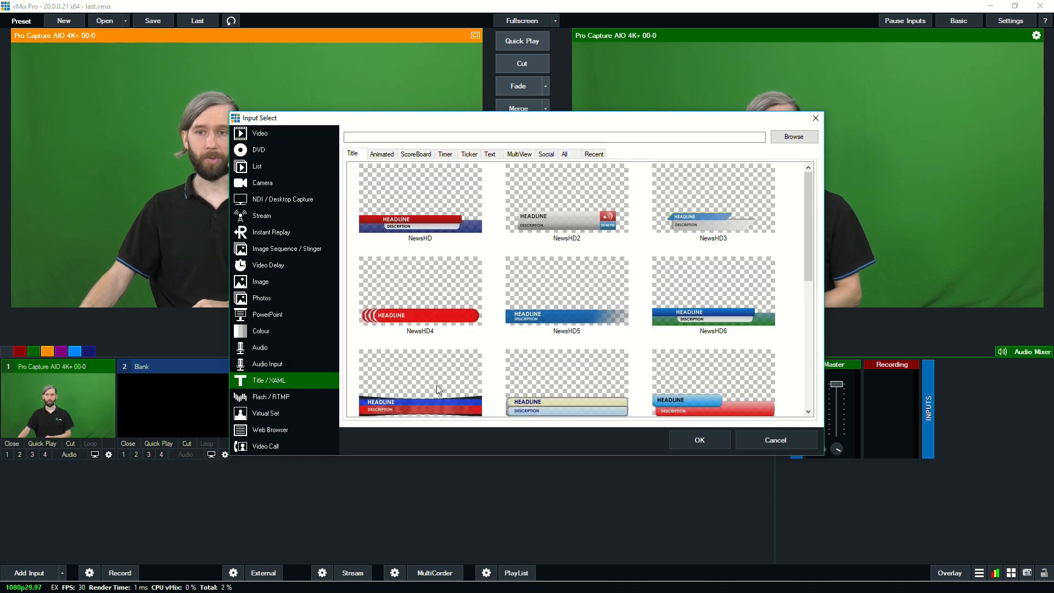
left_click_drag(808, 186, 808, 175)
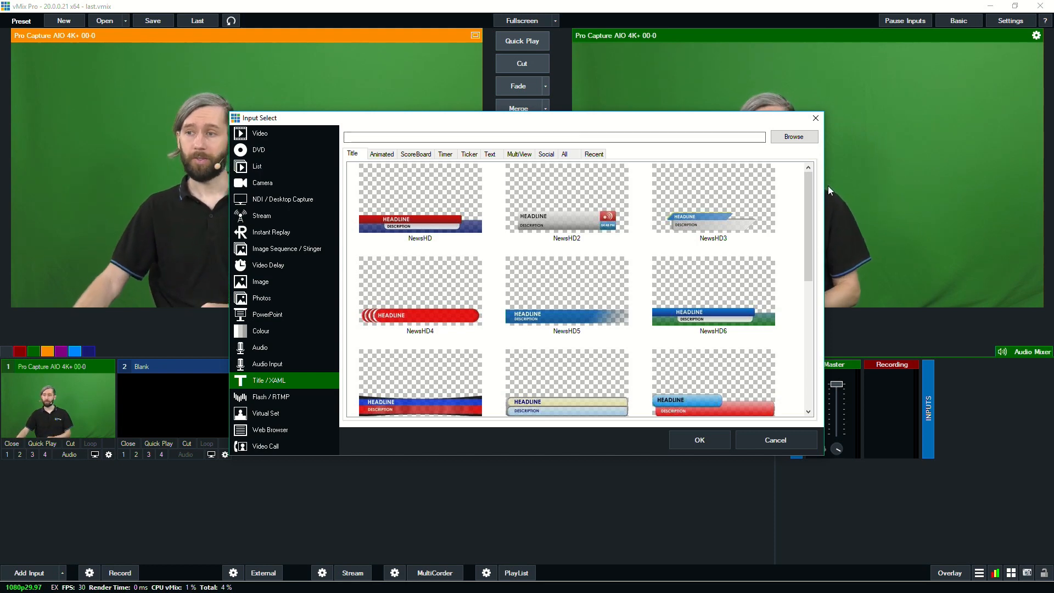
left_click(406, 193)
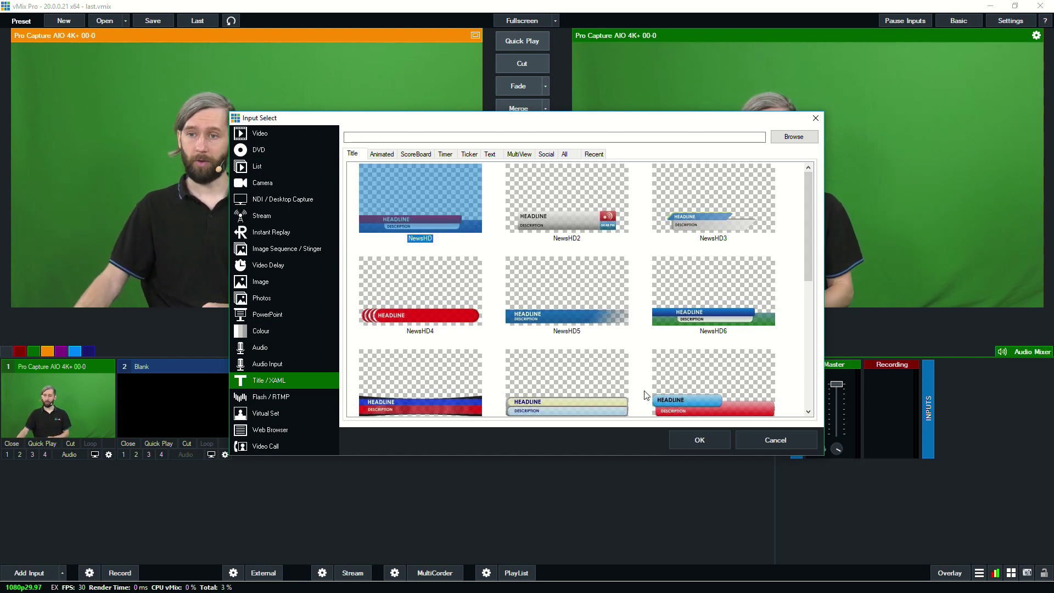
left_click(695, 437)
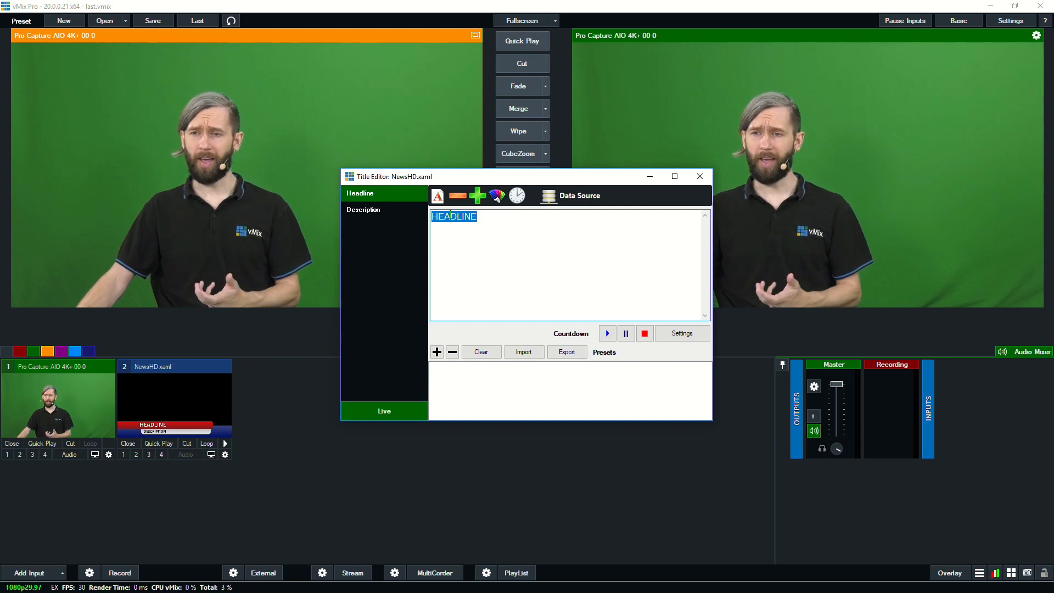
type("Tur")
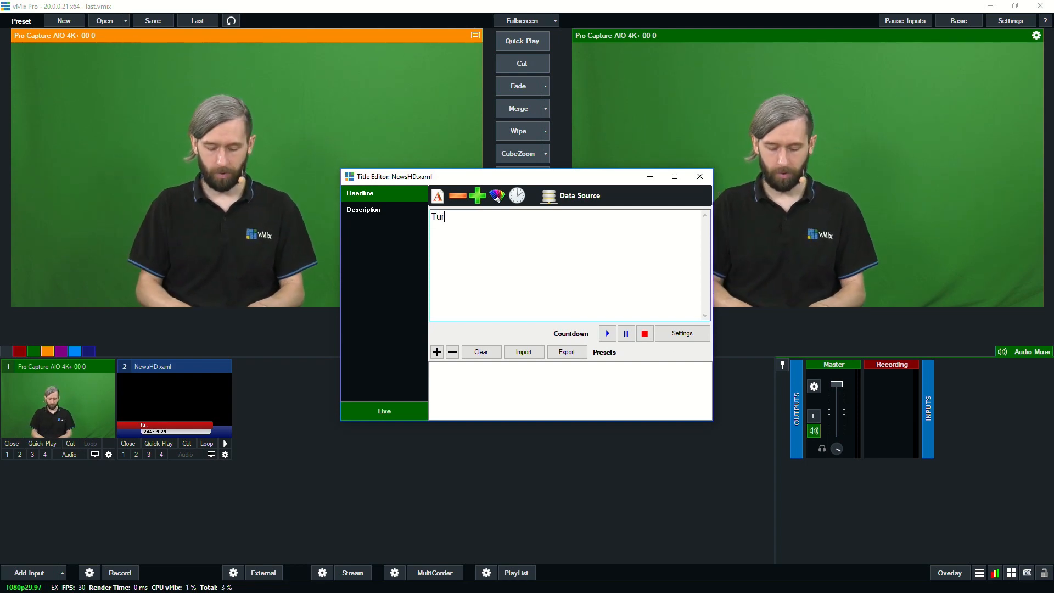
type("orial")
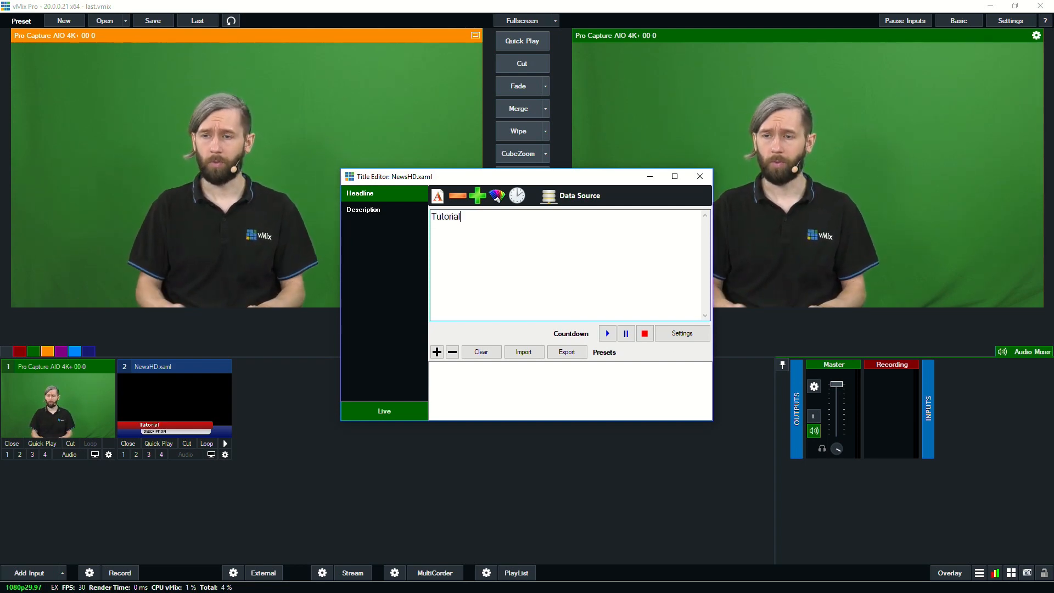
- Enter the title's Description text and load the NewsHD title into preview
left_click(379, 209)
key("ctrl+a")
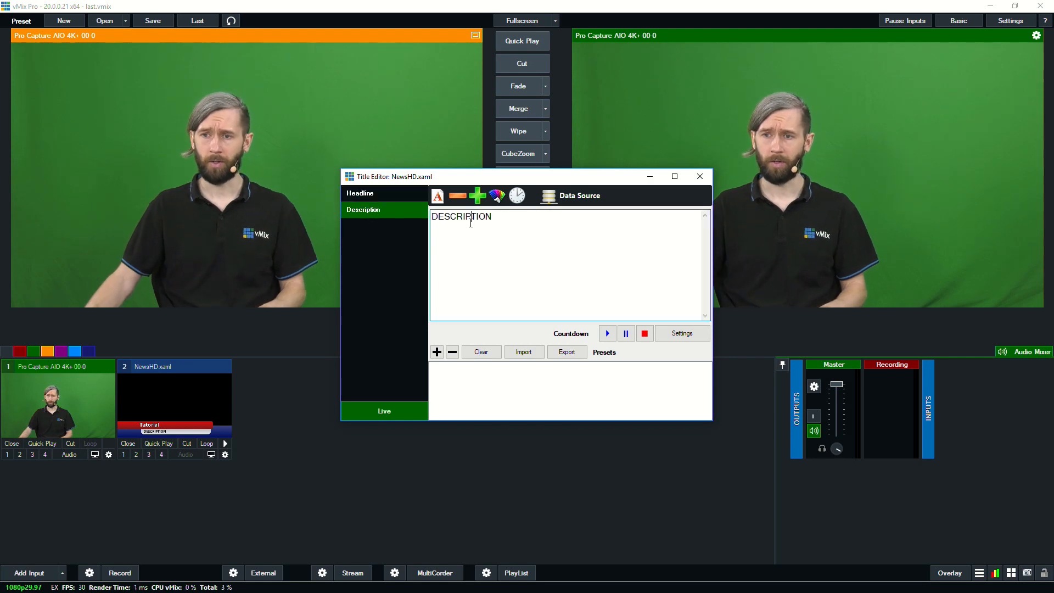
type("Tim")
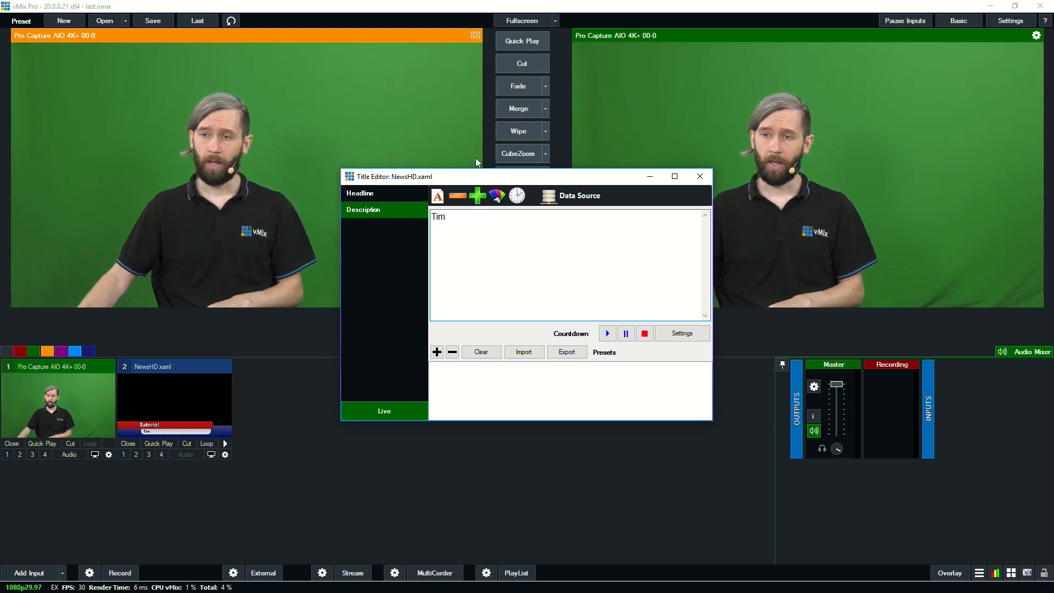
left_click(403, 194)
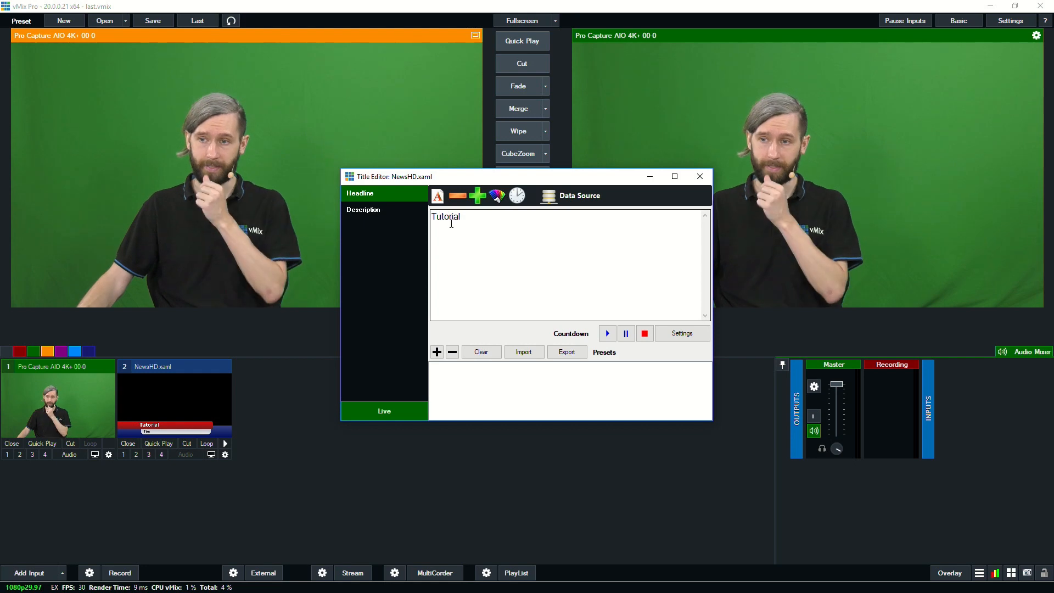
left_click(185, 402)
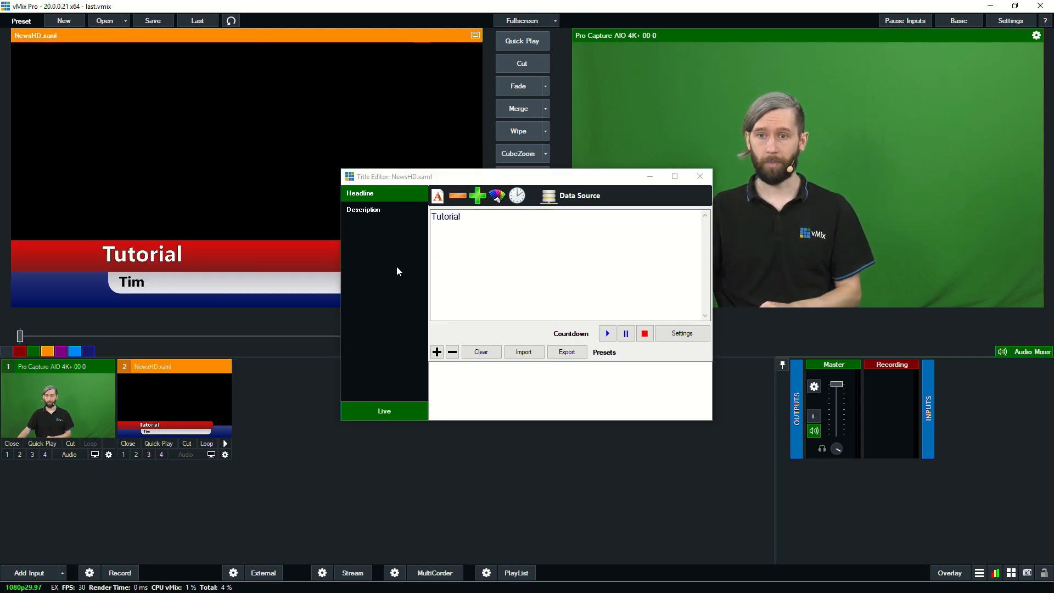
- Enlarge the headline, colour it purple, then return it to white
left_click(477, 198)
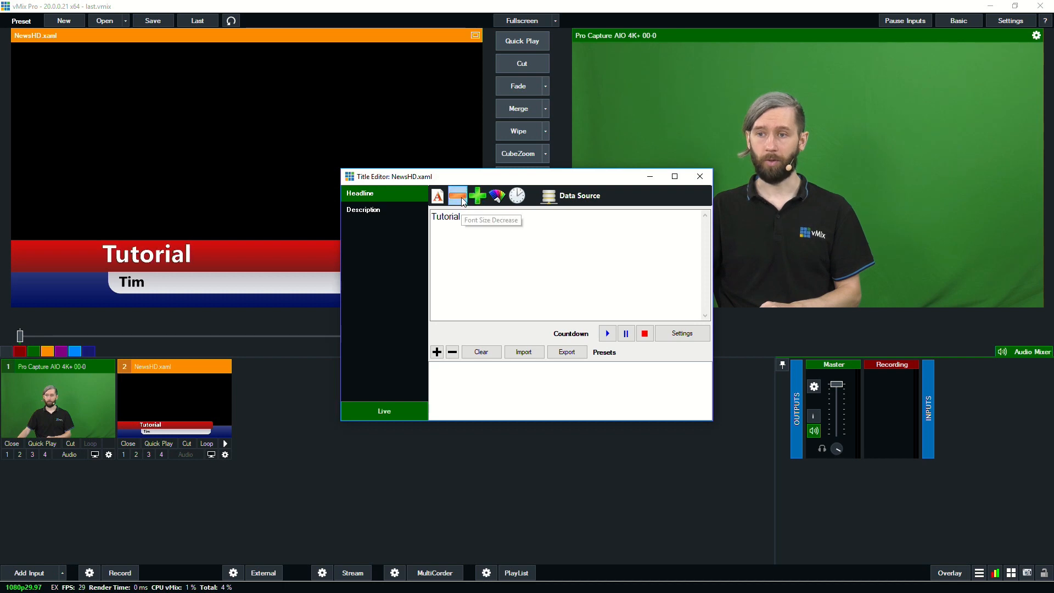
left_click(437, 196)
left_click(616, 183)
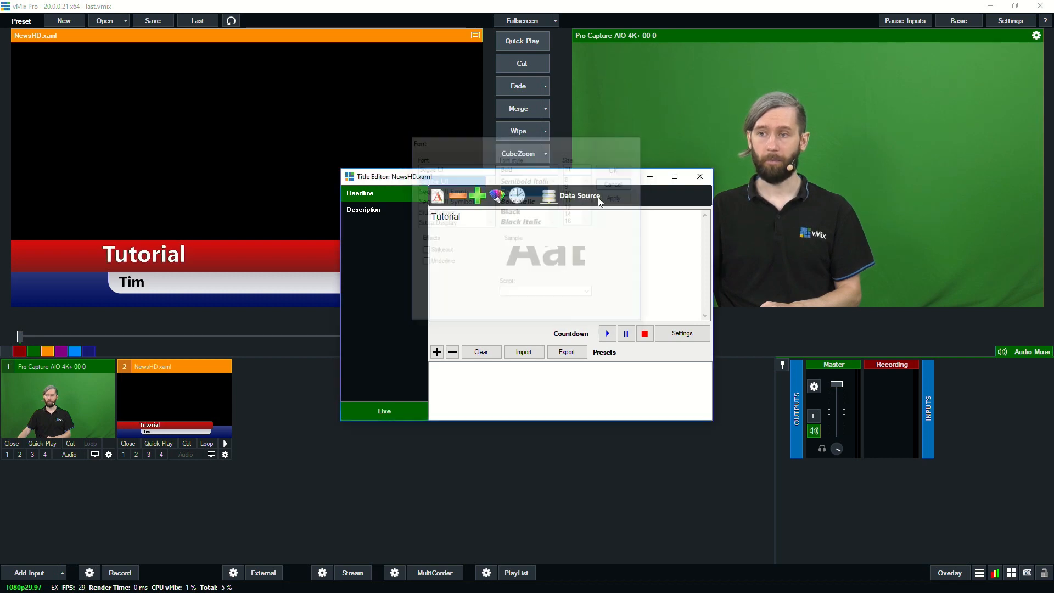
left_click(498, 198)
left_click(639, 235)
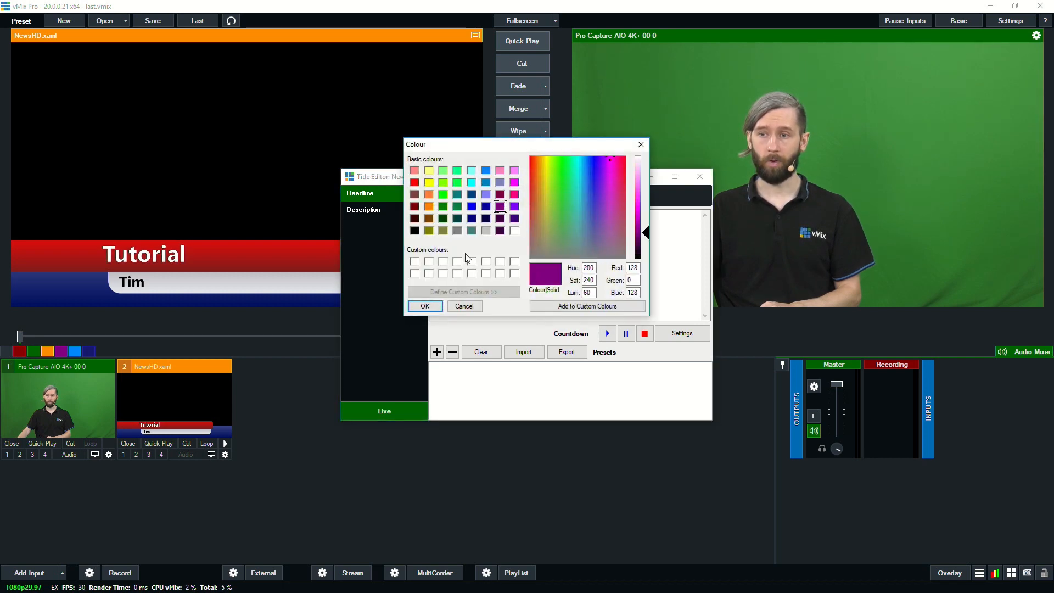
left_click(428, 304)
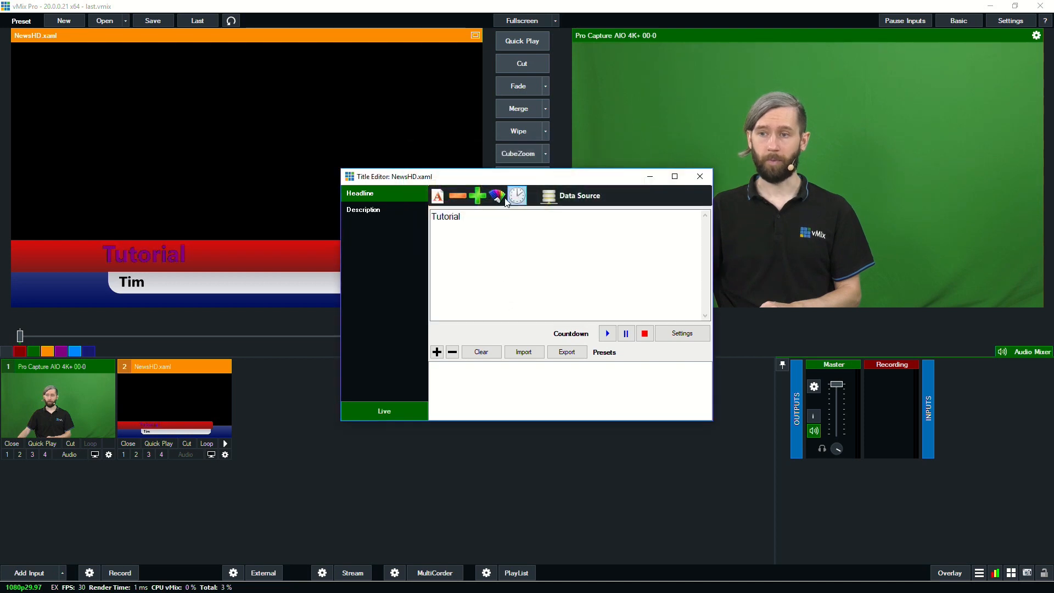
left_click(499, 198)
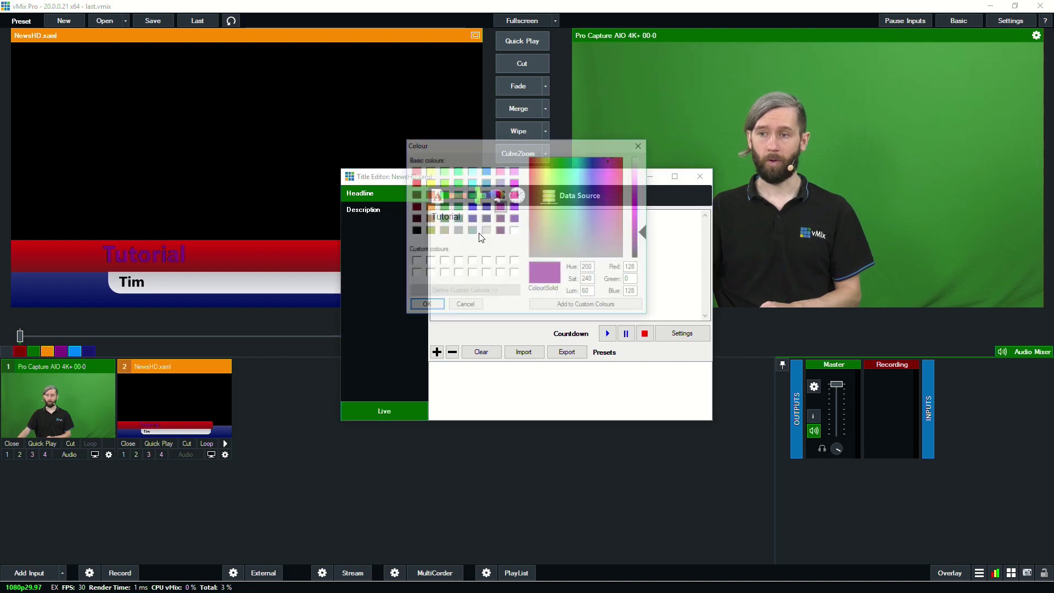
left_click(425, 305)
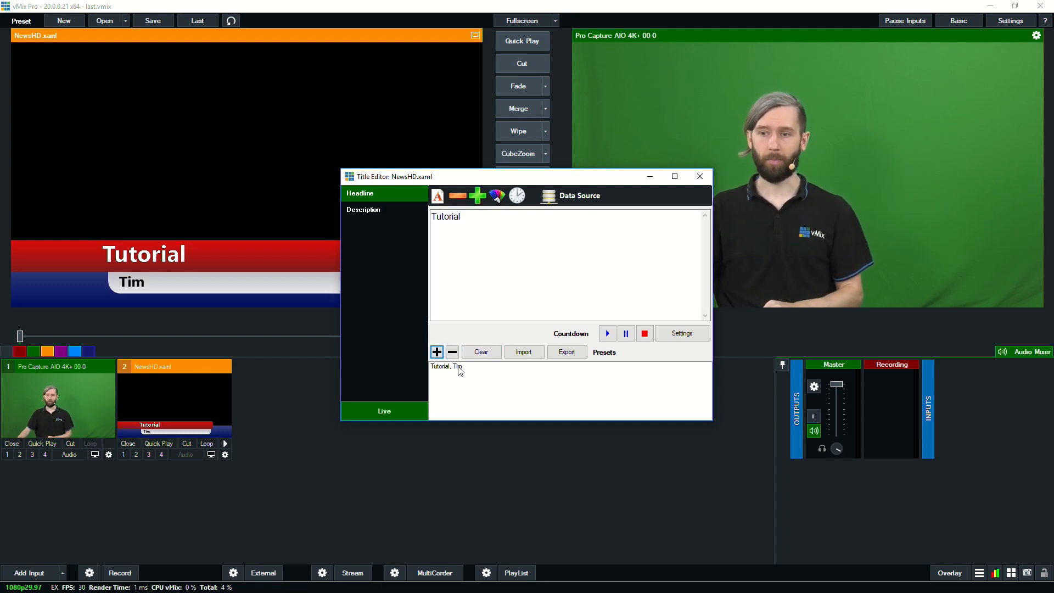
- Change the description to Jim, save the 'Tutorial, Jim' preset and send it live
left_click(384, 213)
key("ctrl+a")
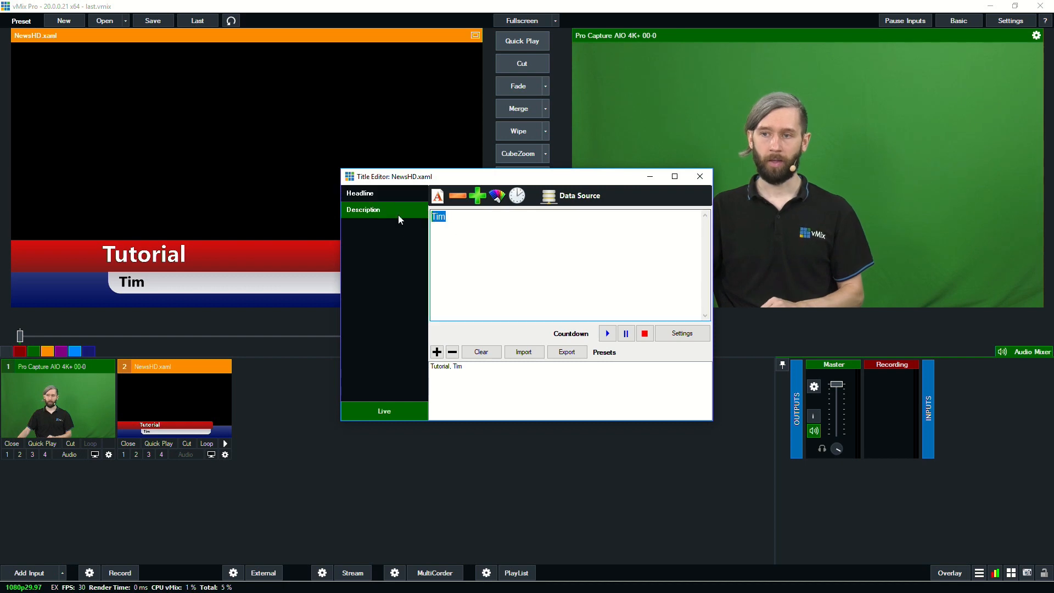
type("Jim")
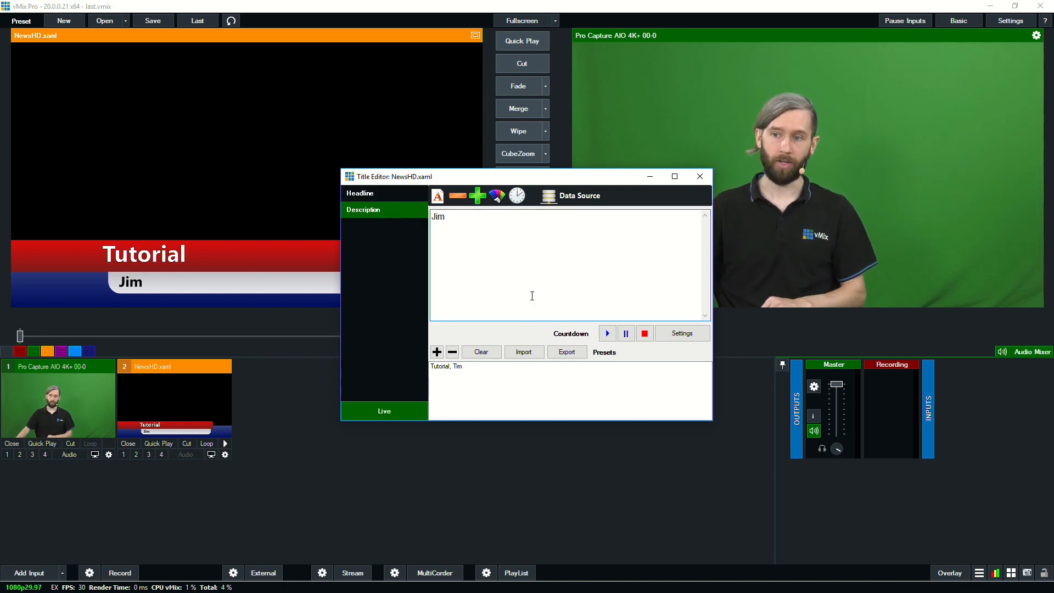
left_click(436, 351)
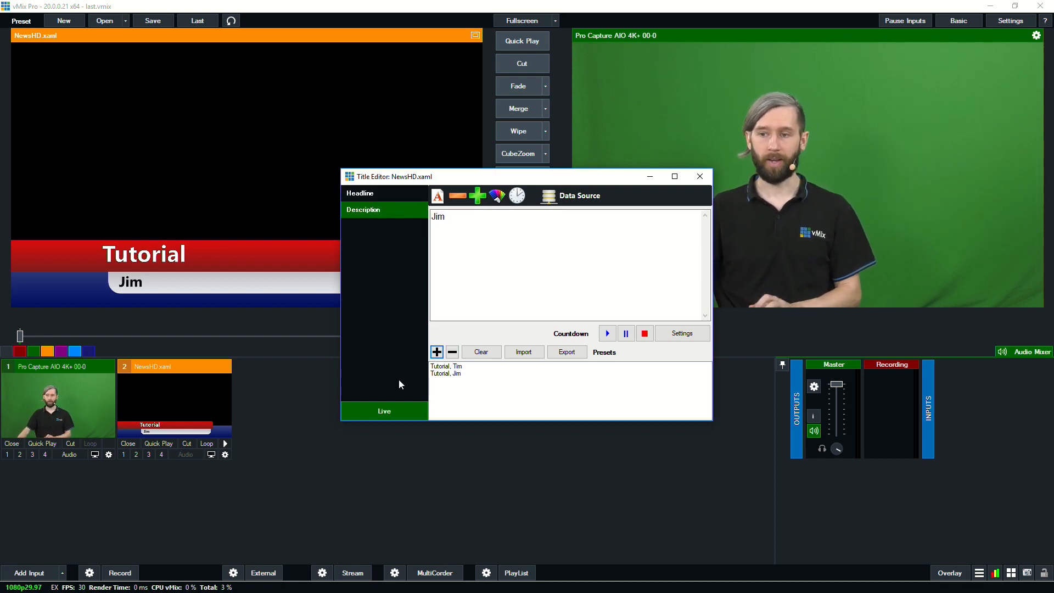
left_click(381, 411)
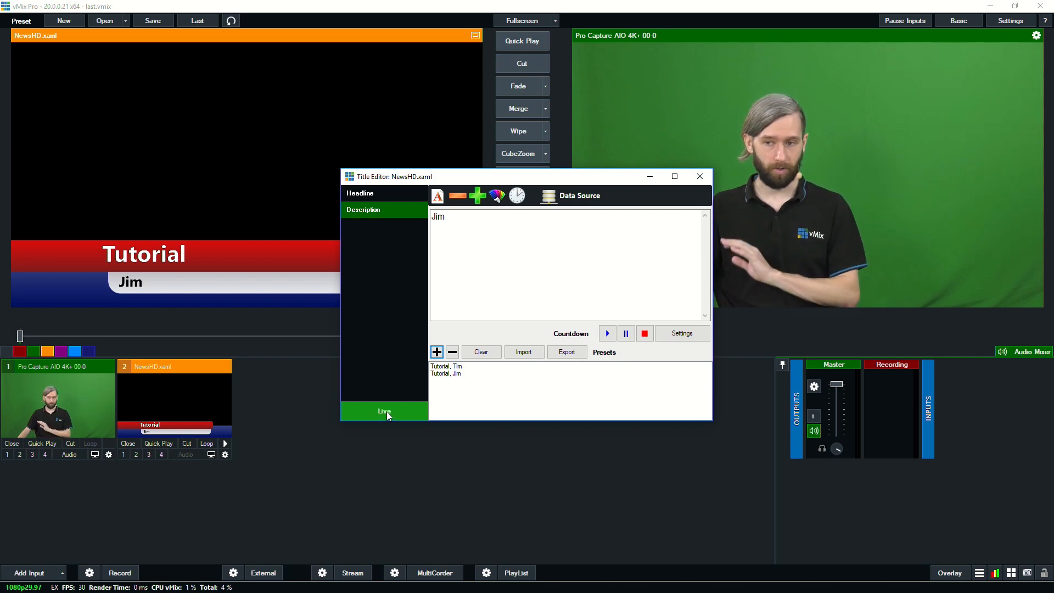
- Toggle Live updating off and back on, then close the Title Editor
left_click(387, 411)
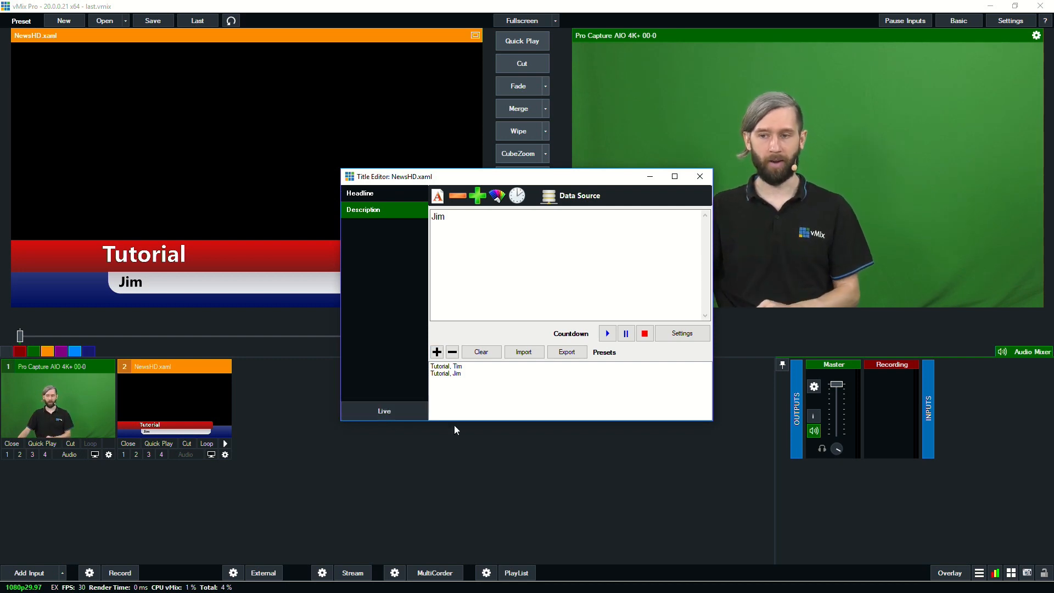
left_click(397, 412)
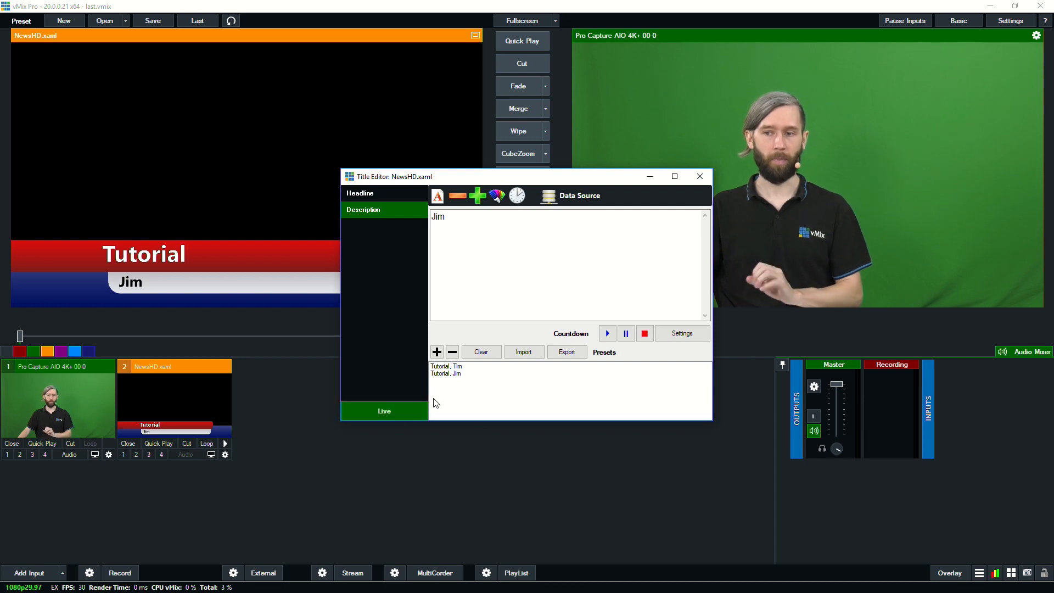
left_click(700, 177)
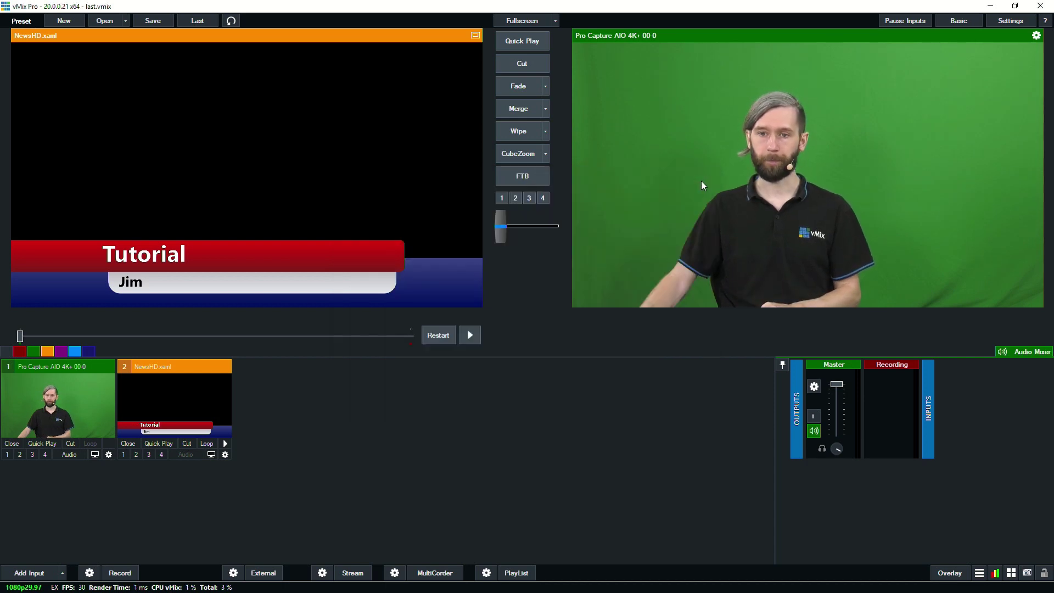
- Reopen and close the NewsHD Title Editor from the input's right-click menu
right_click(177, 400)
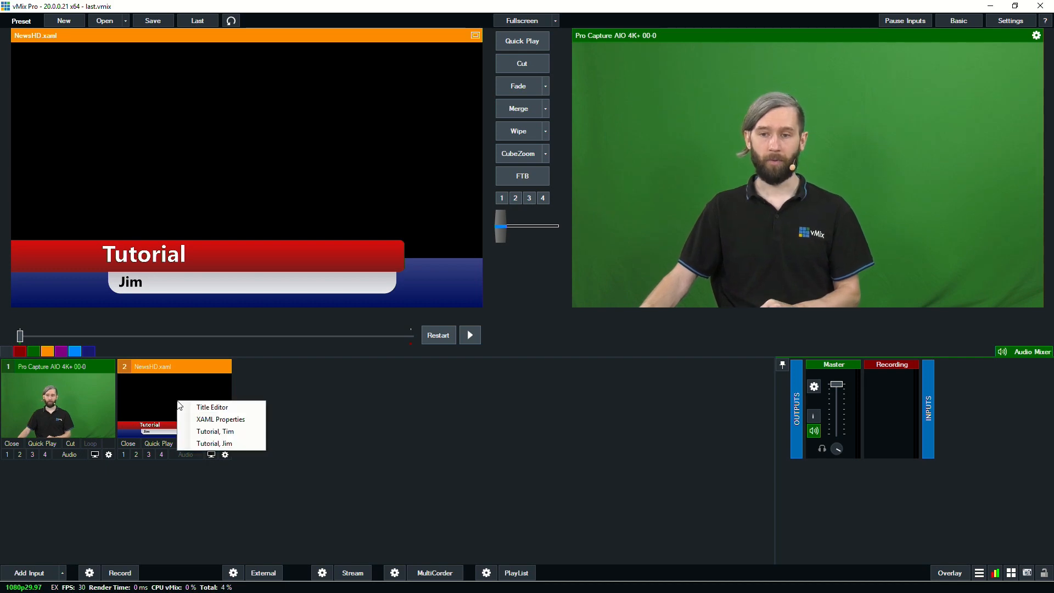
left_click(211, 408)
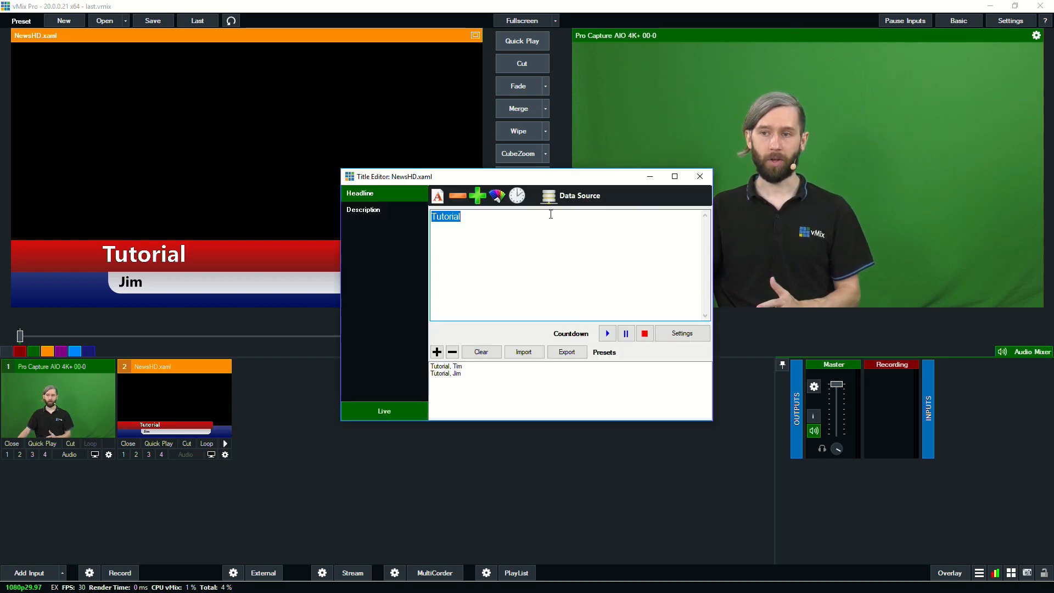
left_click(701, 177)
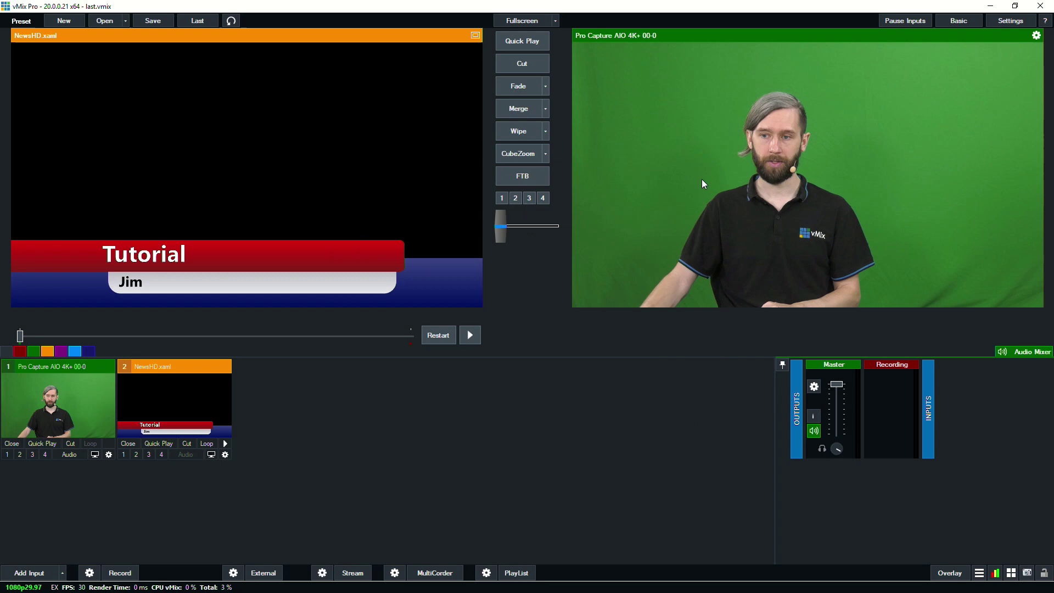
- Switch the title between the Tim and Jim presets, ending on 'Tutorial, Tim'
right_click(155, 391)
left_click(191, 423)
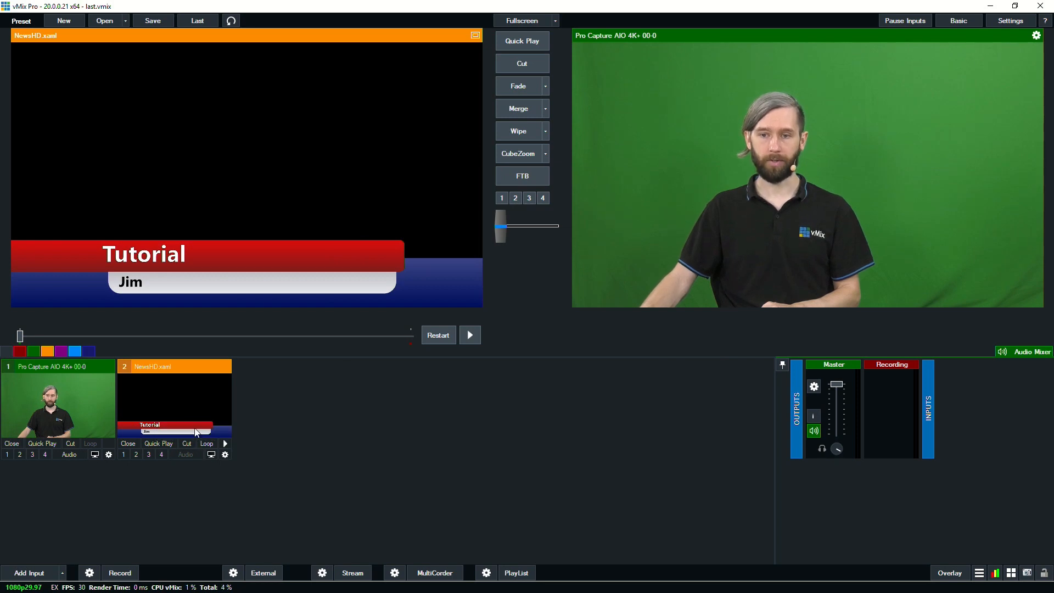
right_click(195, 411)
left_click(220, 443)
right_click(216, 412)
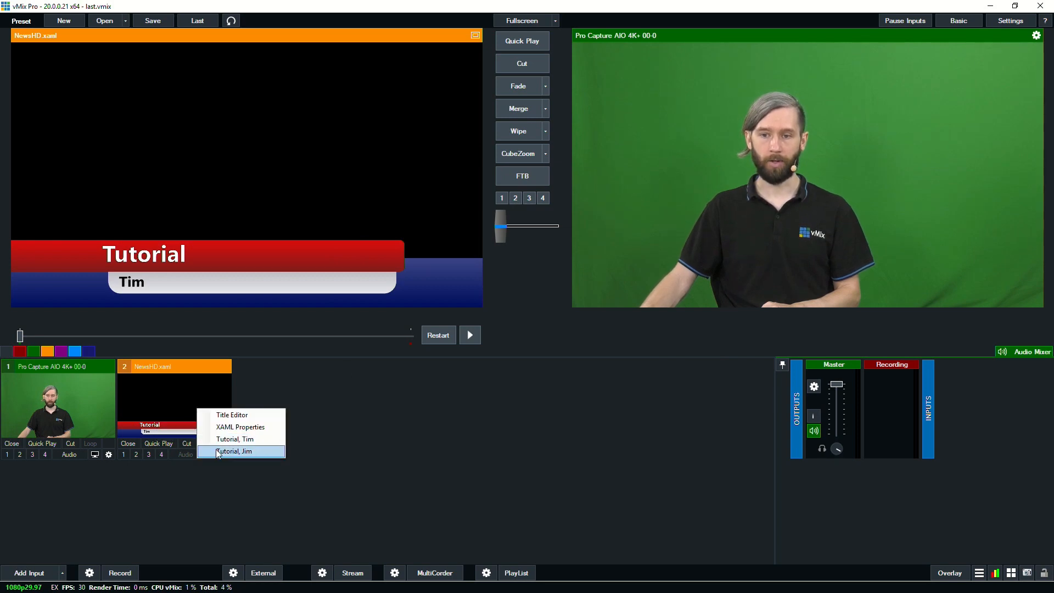
left_click(227, 454)
right_click(216, 420)
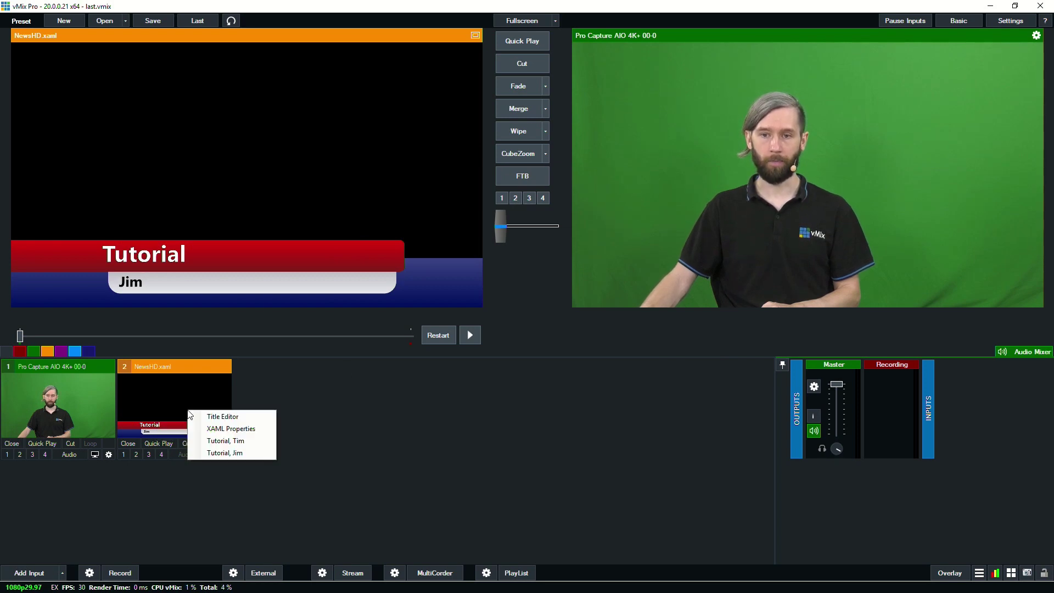
left_click(225, 441)
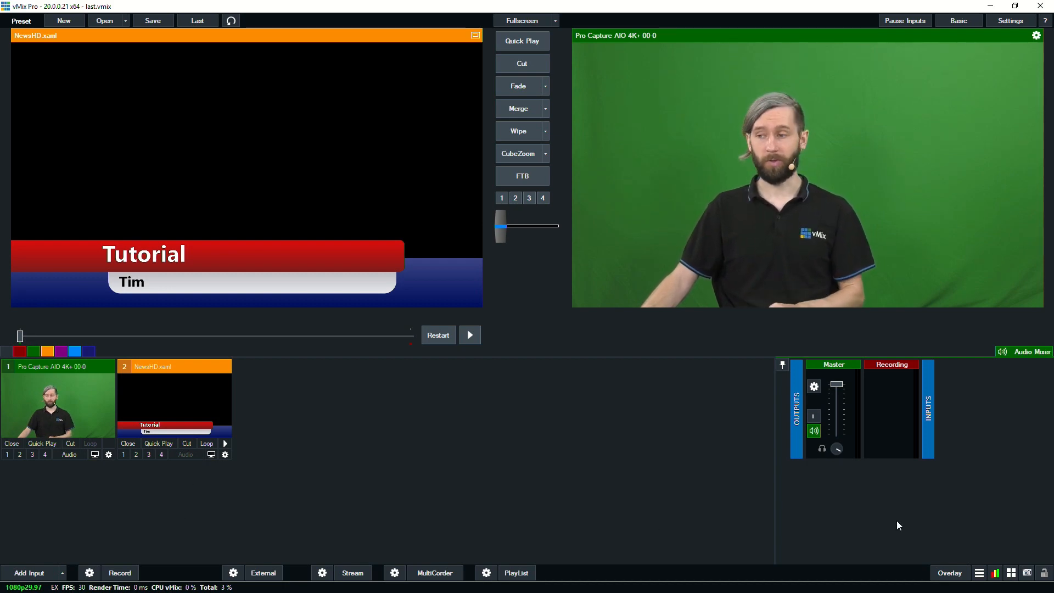
- Set overlay channel 1 to Fullscreen with a 500 ms fade and 4000 ms duration
left_click(948, 572)
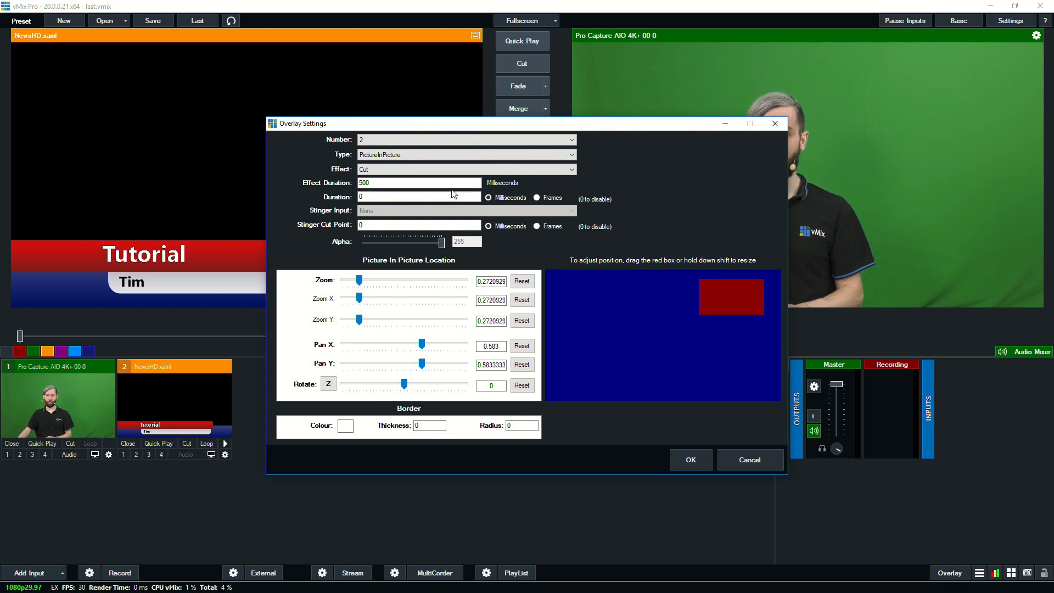
left_click(461, 139)
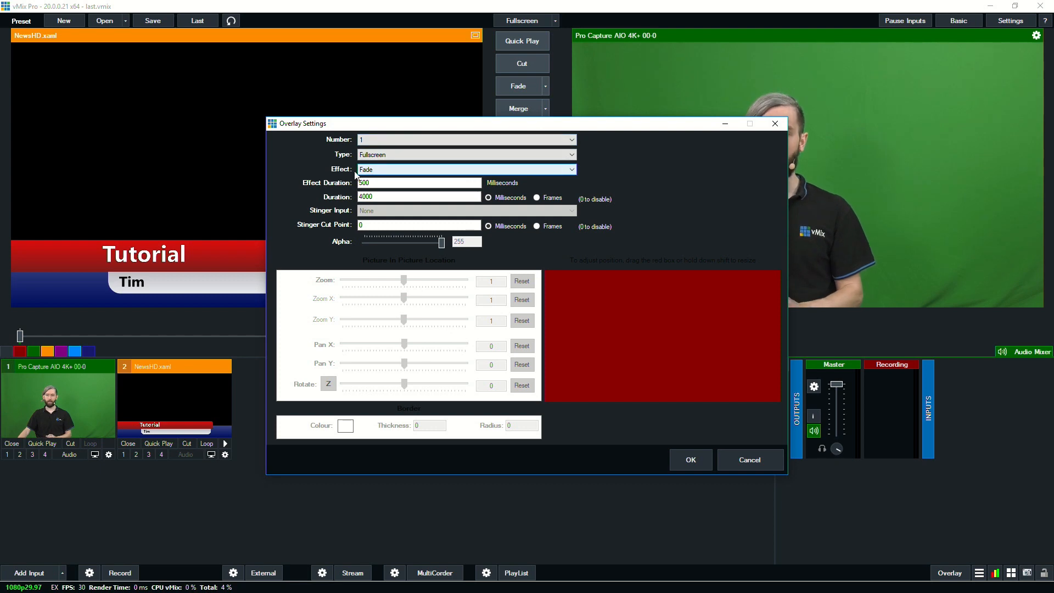
left_click(370, 183)
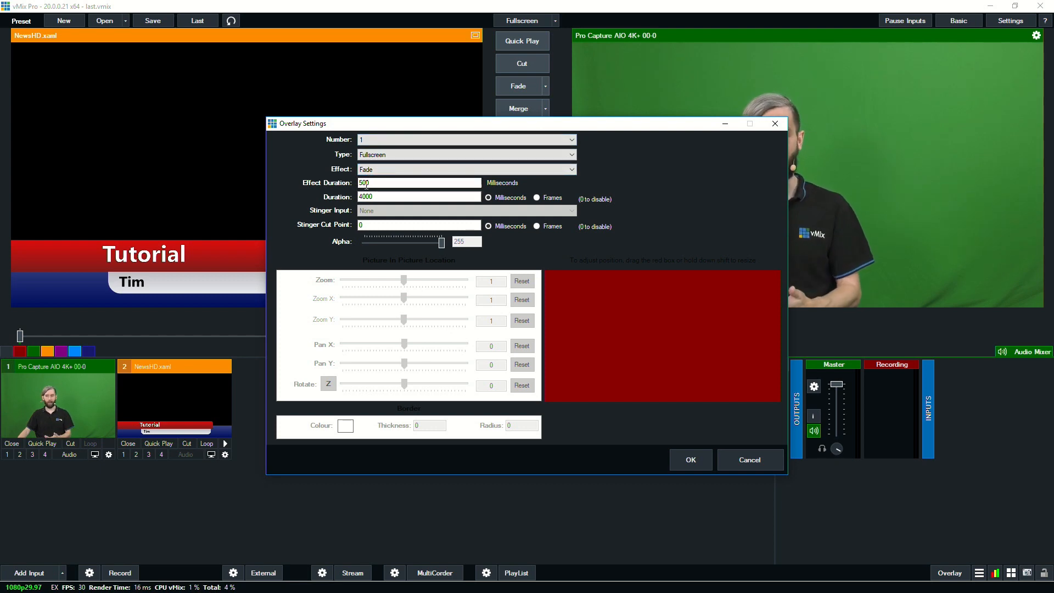
left_click(375, 197)
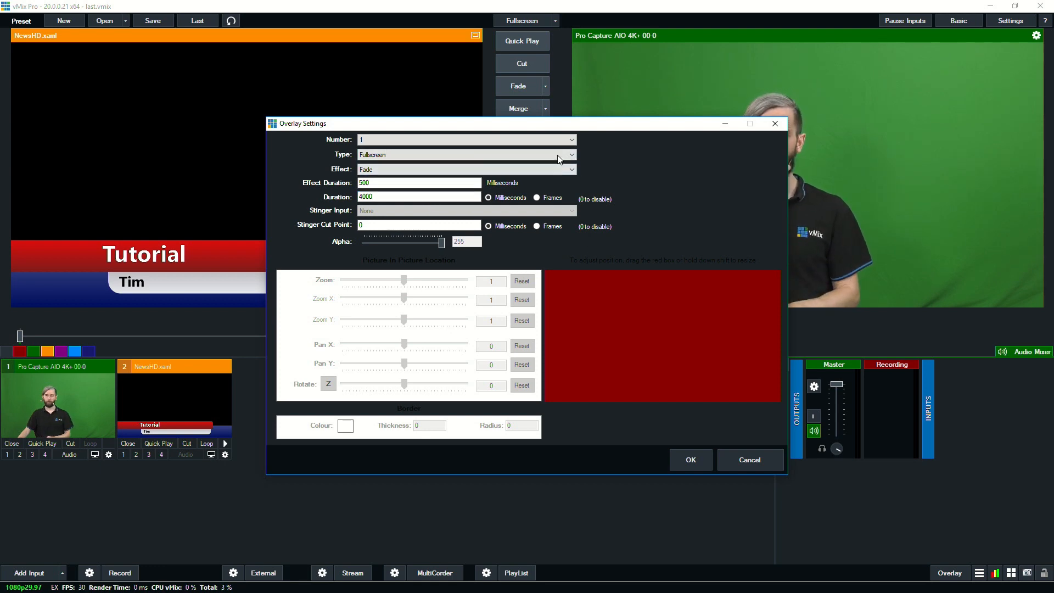
- Make overlay channel 2 a picture-in-picture box shrunk into the upper right
left_click(466, 140)
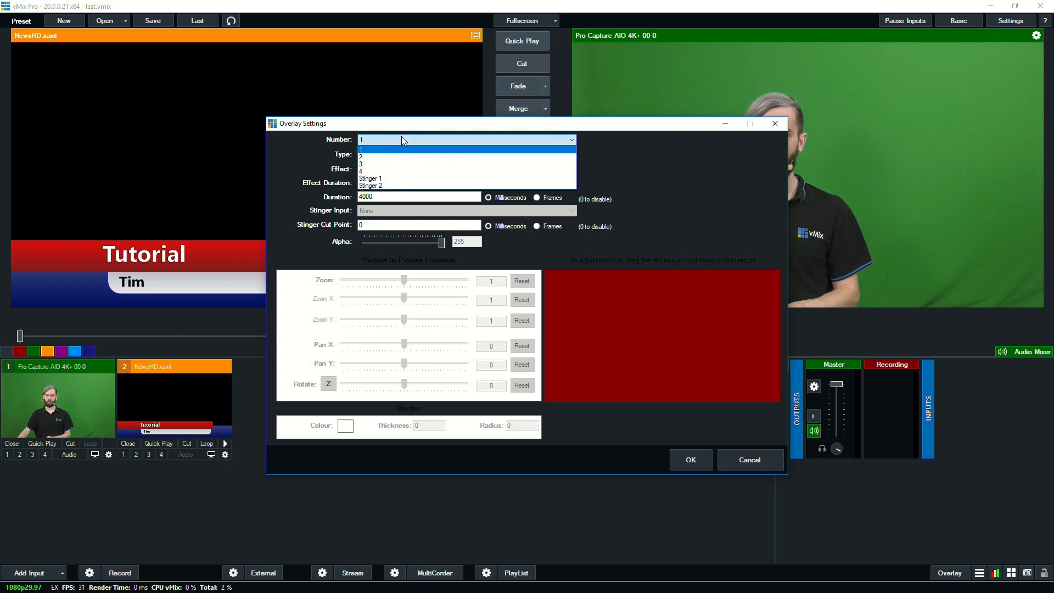
left_click(396, 157)
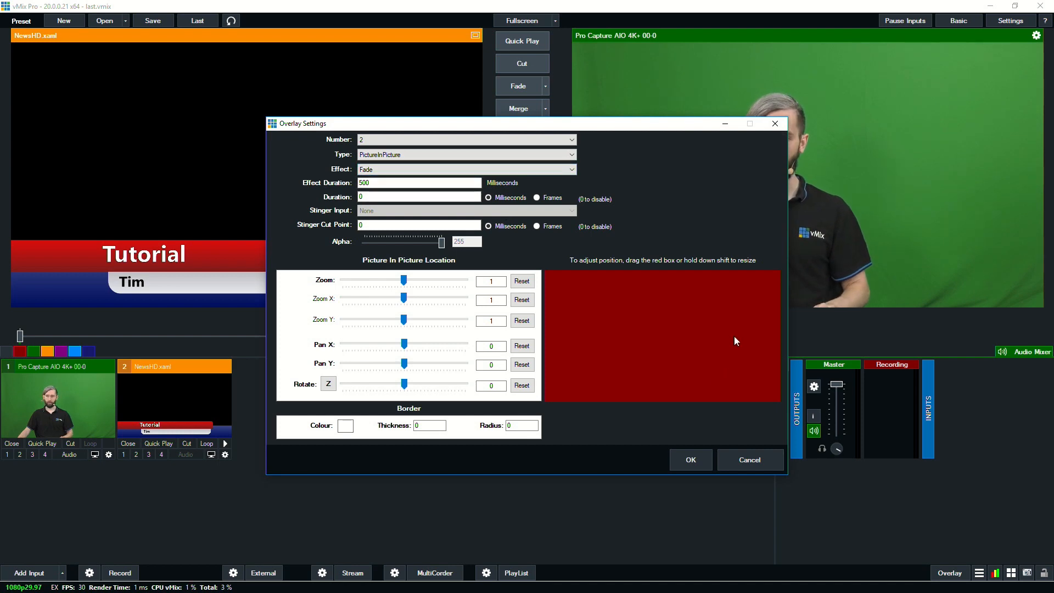
mouse_move(735, 333)
left_mouse_down()
mouse_move(675, 355)
mouse_move(637, 348)
mouse_move(736, 304)
left_mouse_up()
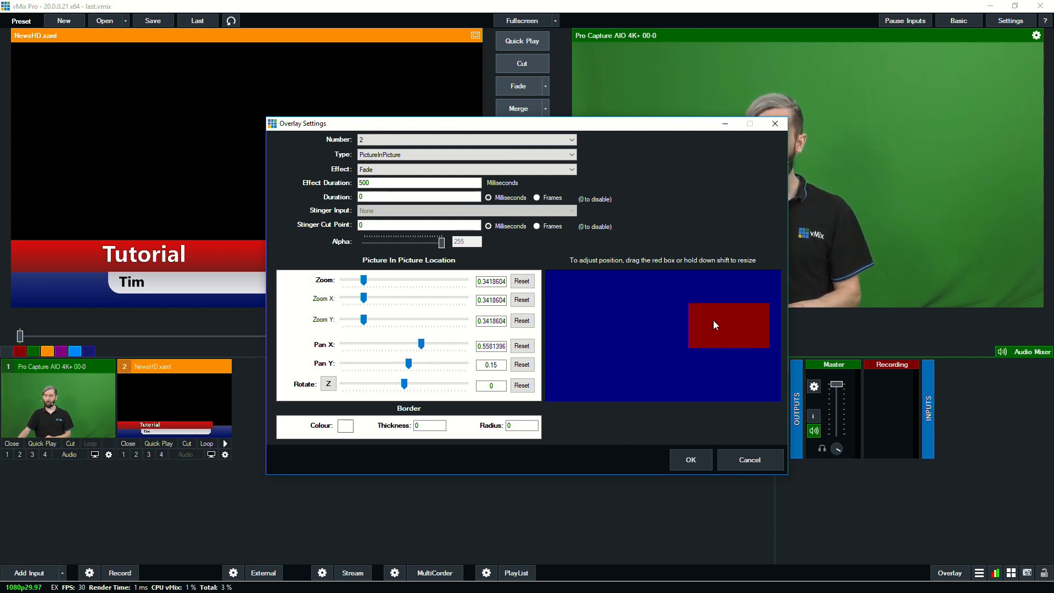
mouse_move(713, 320)
left_mouse_down()
mouse_move(661, 313)
mouse_move(680, 325)
mouse_move(739, 304)
left_mouse_up()
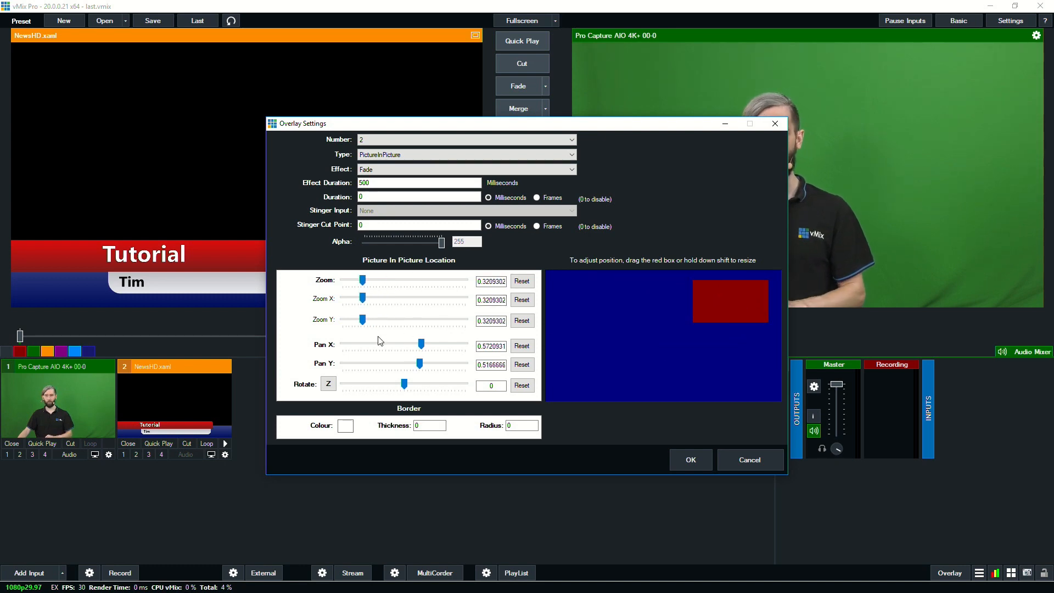
- Review overlay 2's duration and channel list, then save the overlay settings
double_click(372, 198)
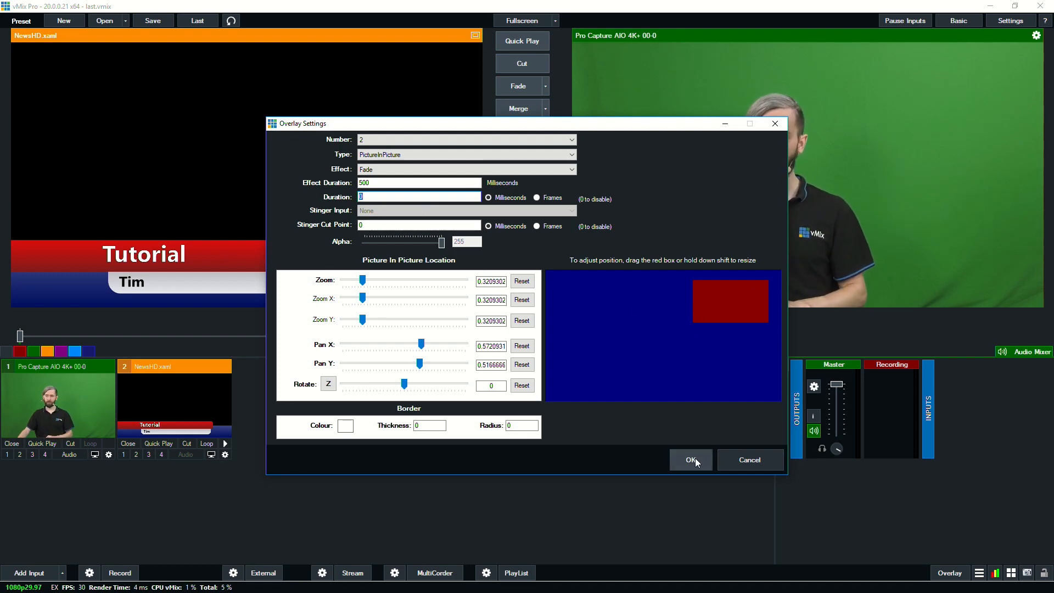
left_click(465, 140)
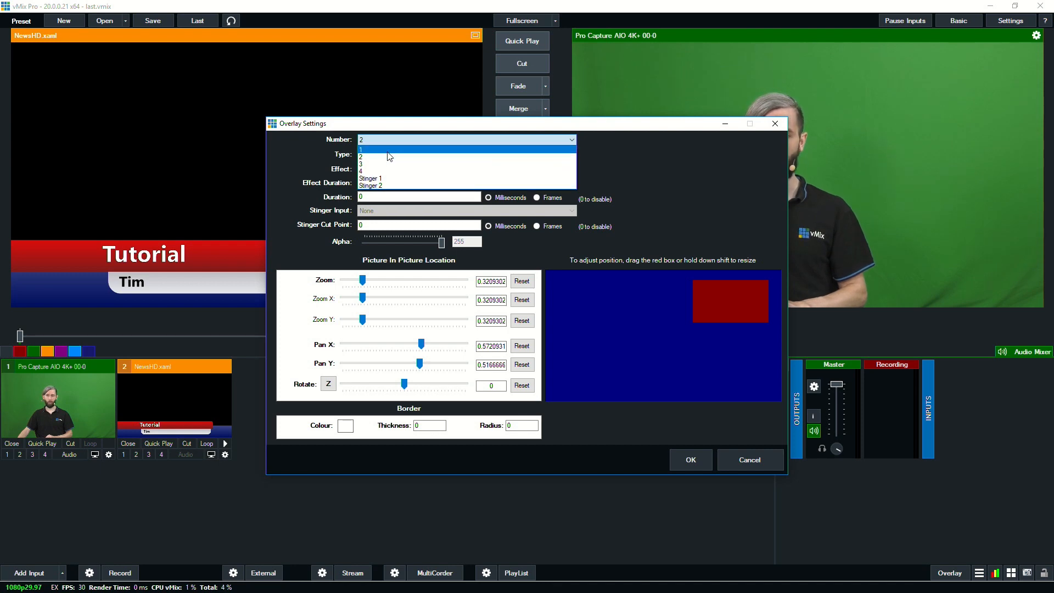
left_click(646, 370)
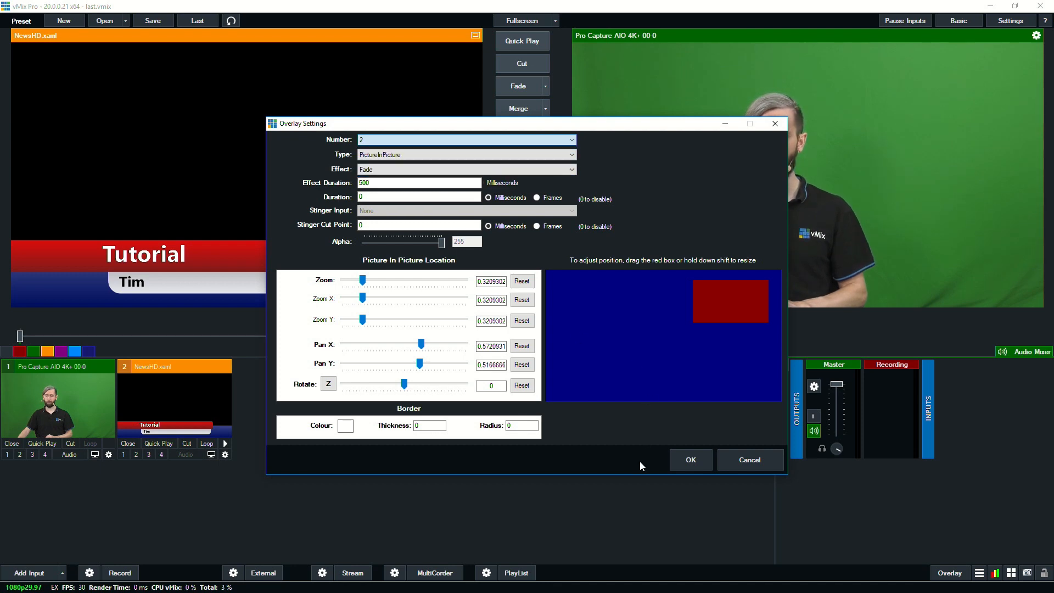
left_click(690, 460)
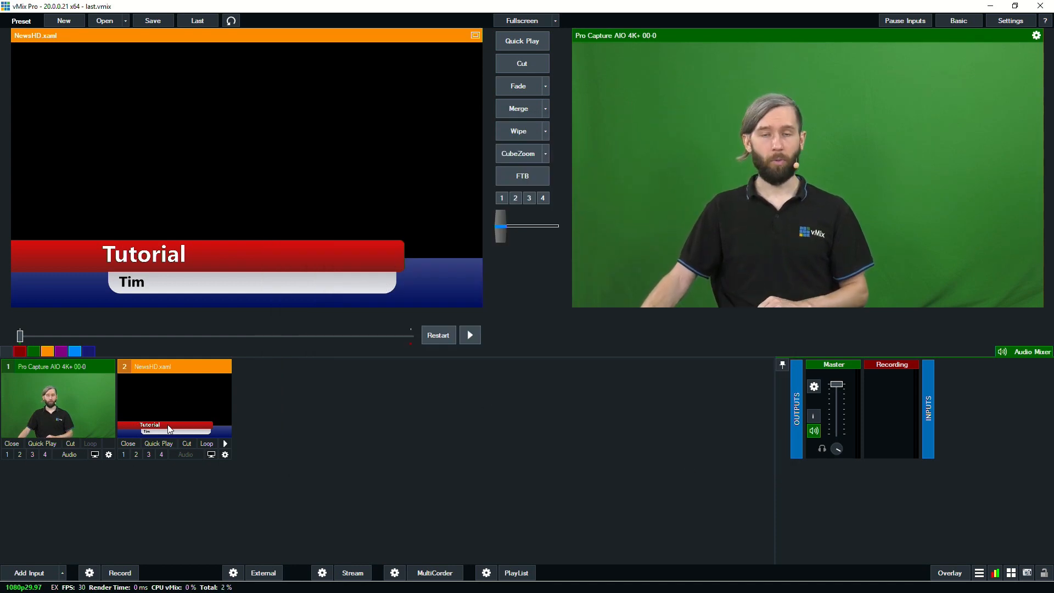
- Play the NewsHD title on overlay 1, then start adding a new input
left_click(124, 456)
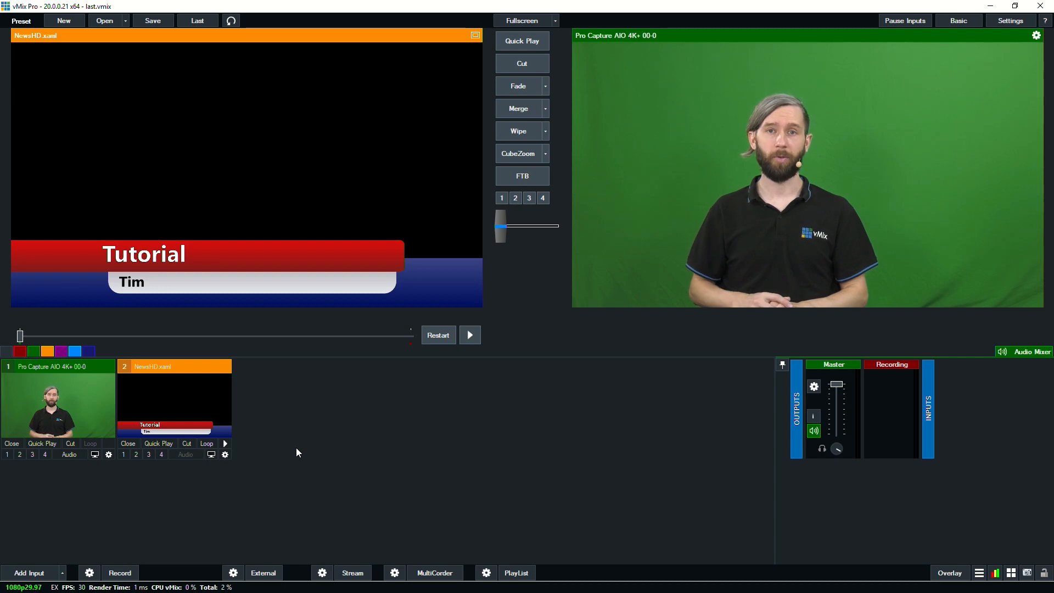
left_click(29, 572)
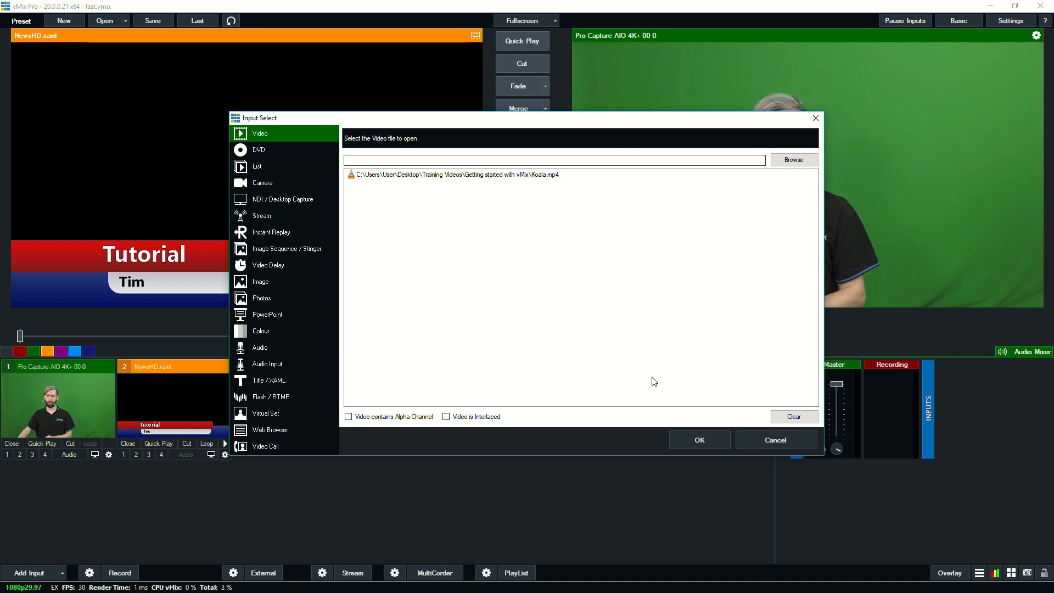
- Add Koala.mp4 as a video input and check its input settings
left_click(537, 175)
left_click(689, 439)
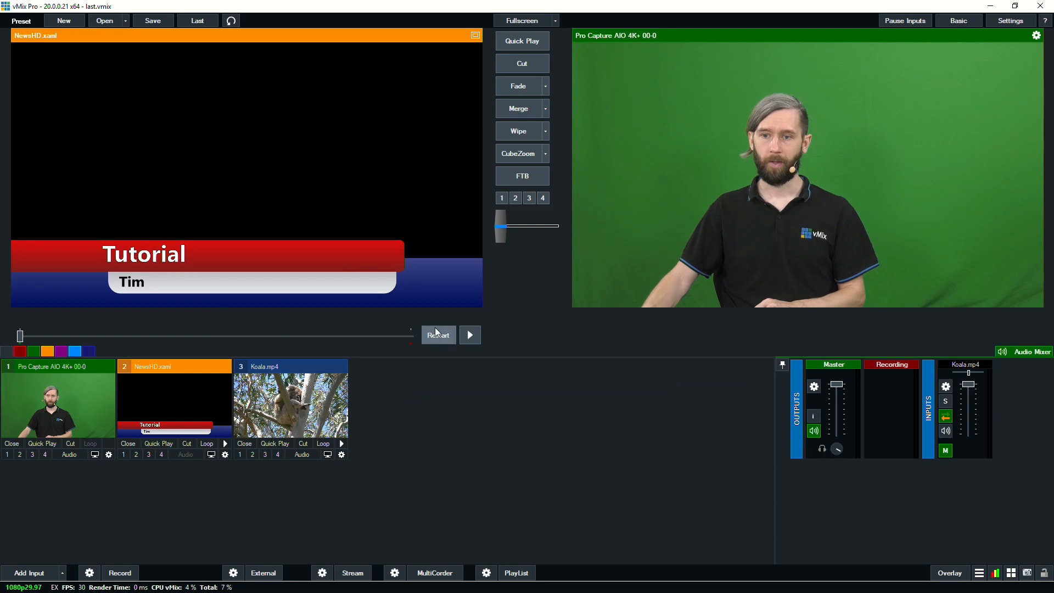
left_click(342, 454)
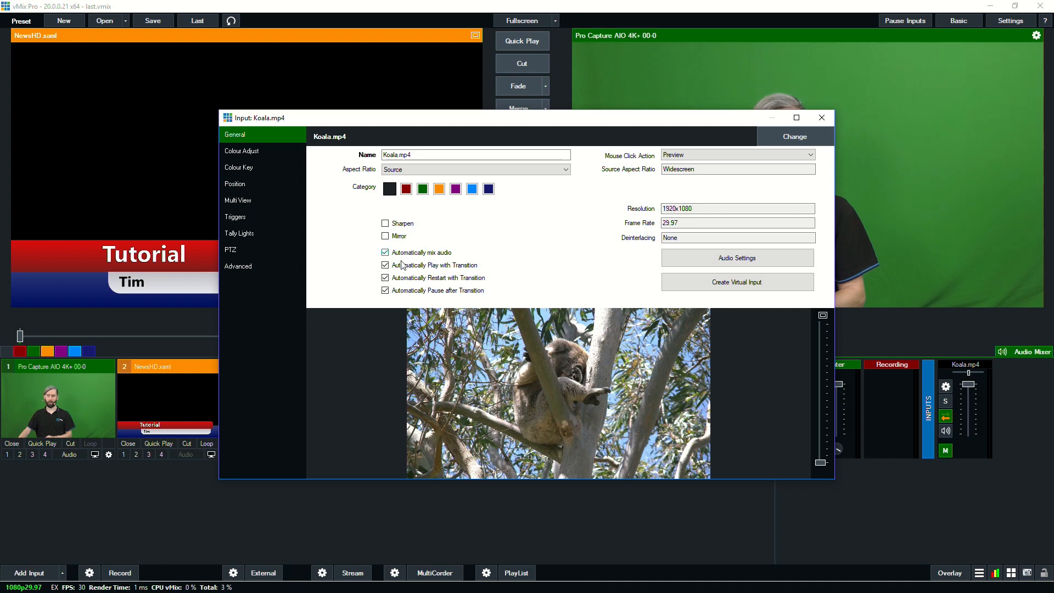
left_click(821, 116)
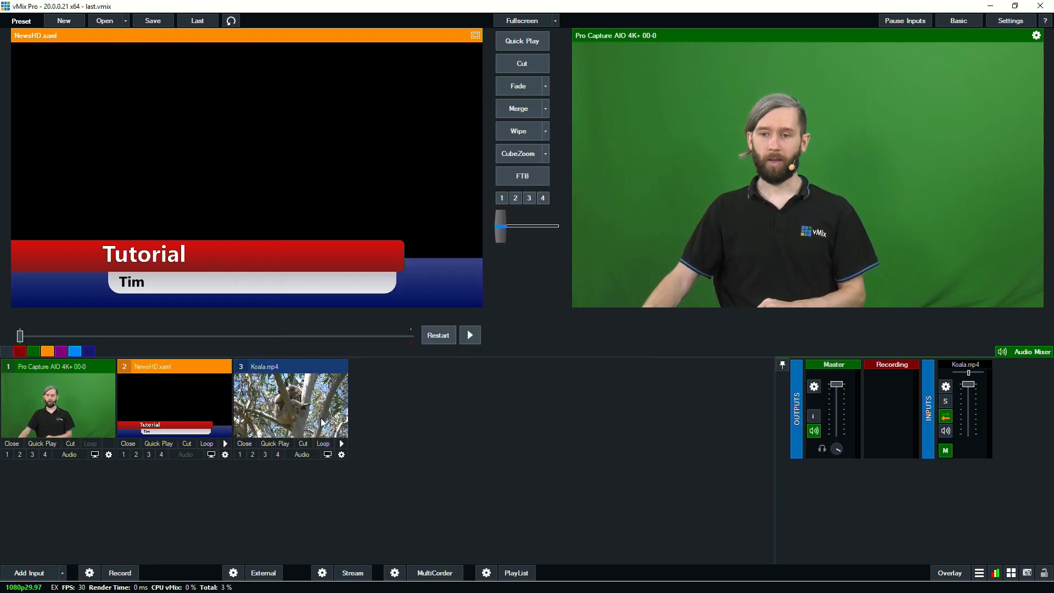
- Put Koala.mp4 in preview and cut it live to output
left_click(290, 403)
left_click(522, 63)
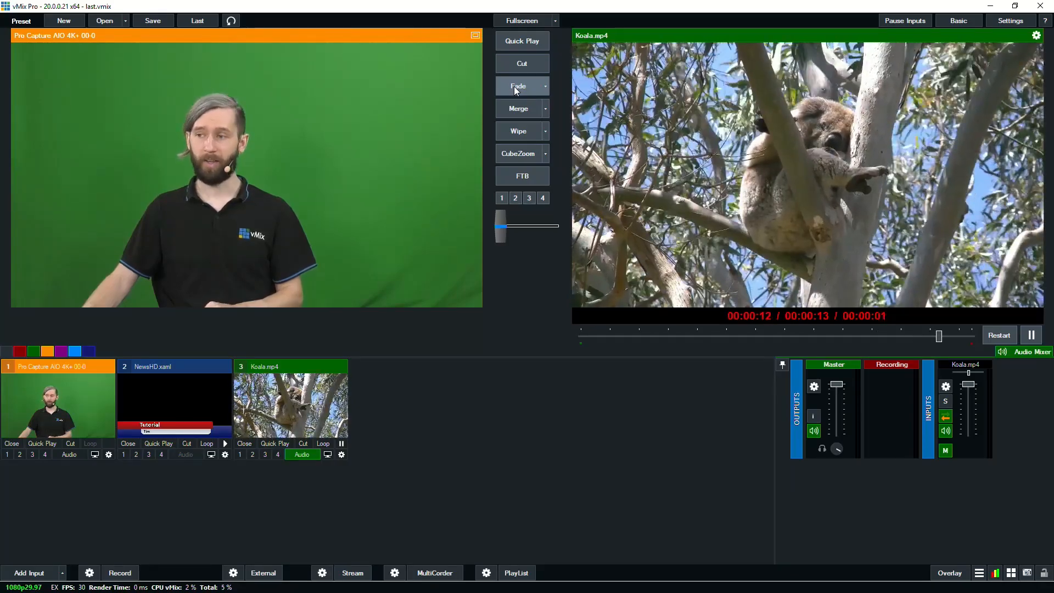
- Cut the camera back to output, overlay the Tutorial title and Koala picture-in-picture
left_click(517, 87)
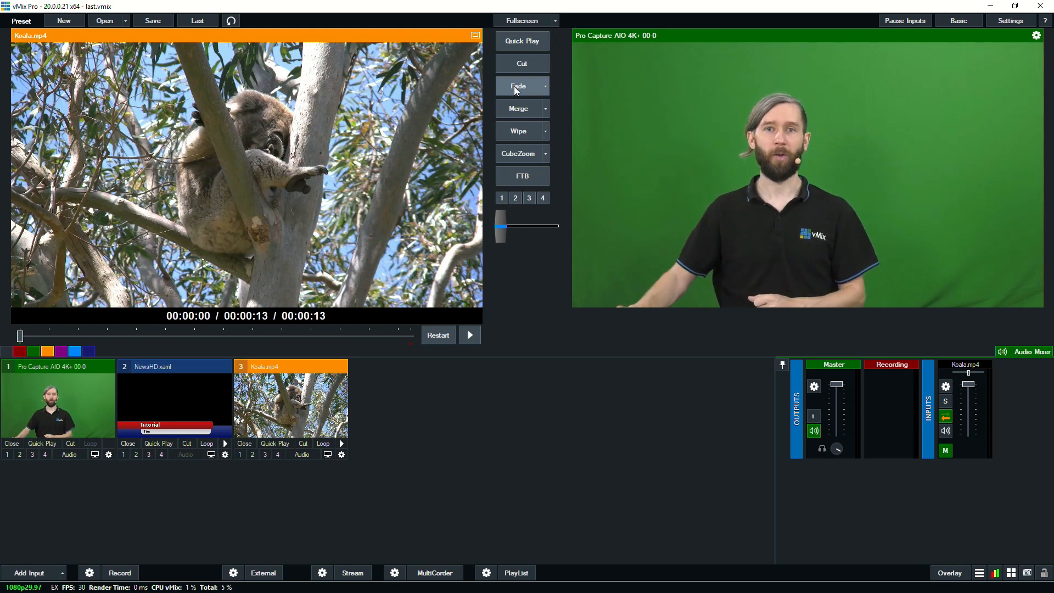
left_click(124, 455)
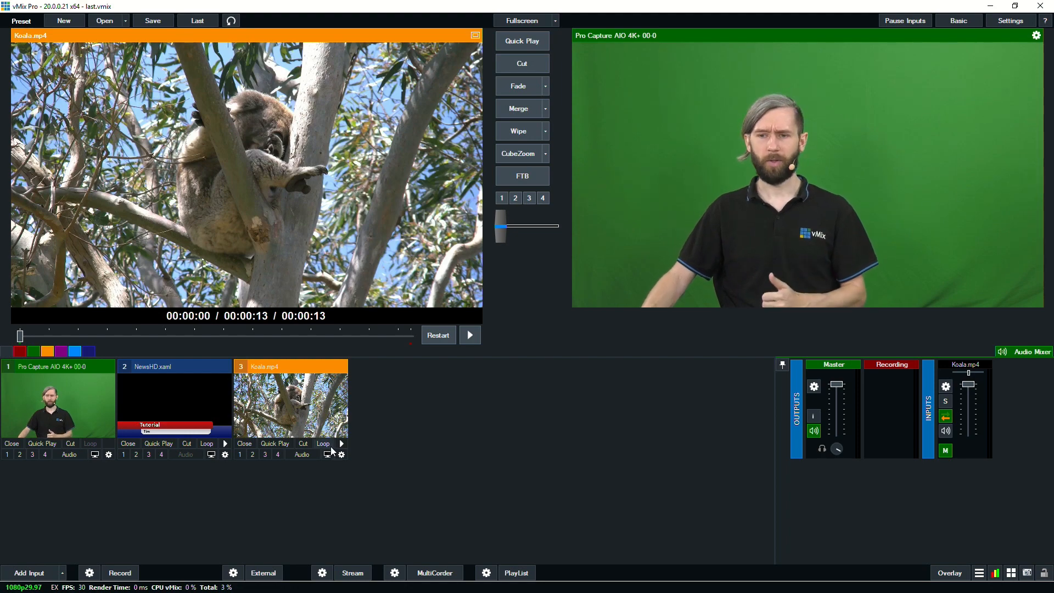
left_click(254, 455)
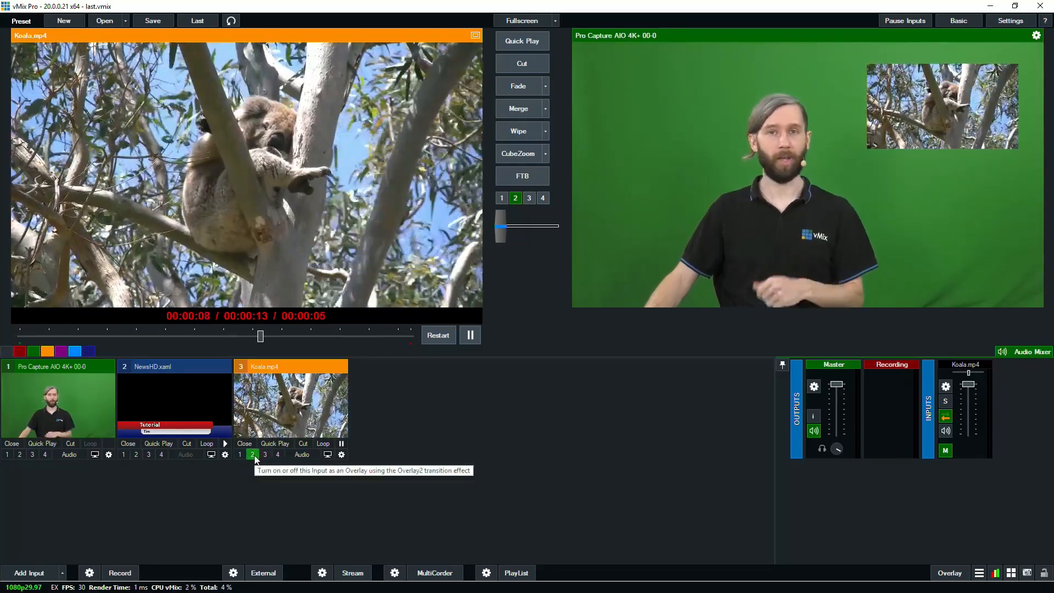
left_click(253, 454)
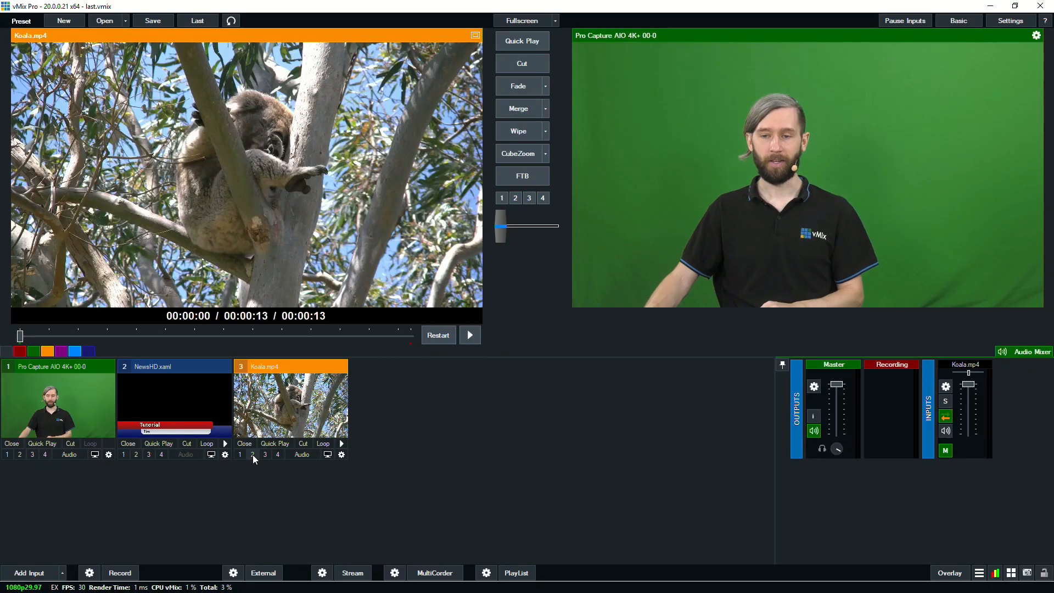
- Toggle the Koala picture-in-picture and Tutorial title overlays on and off again
left_click(252, 453)
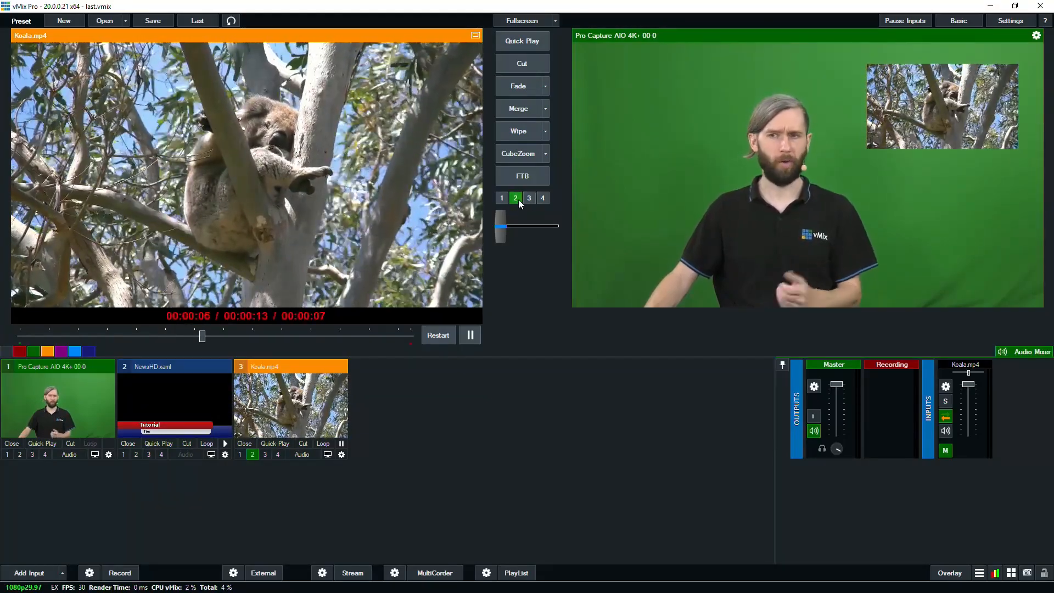
left_click(516, 198)
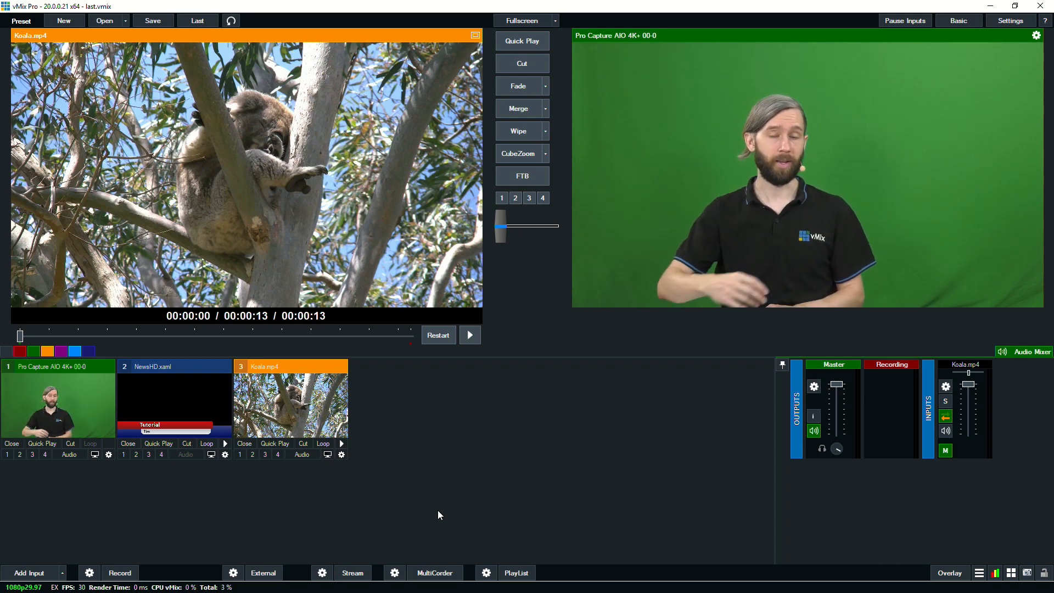
left_click(134, 455)
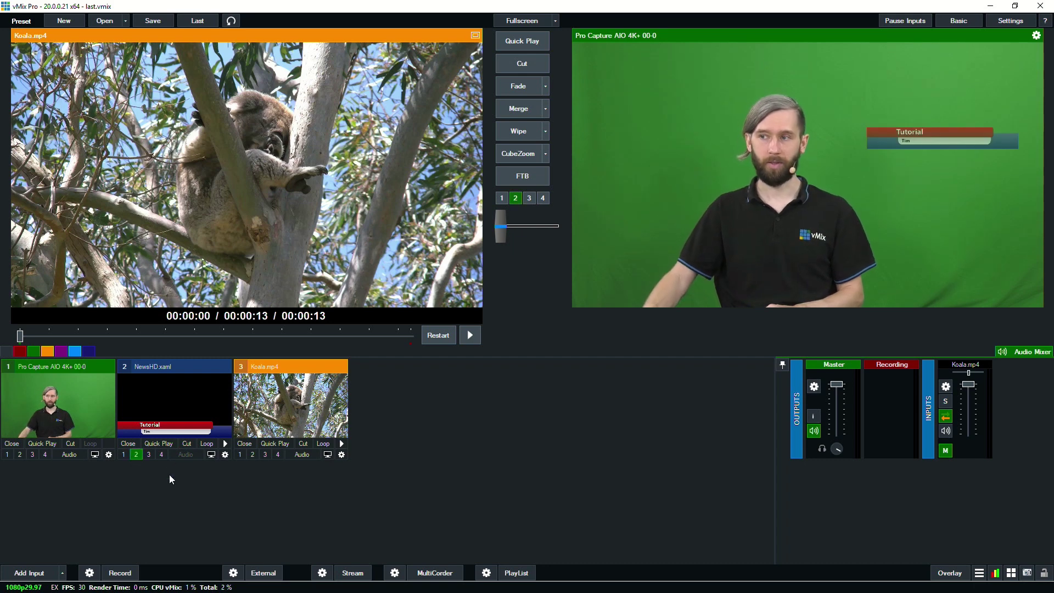
left_click(133, 455)
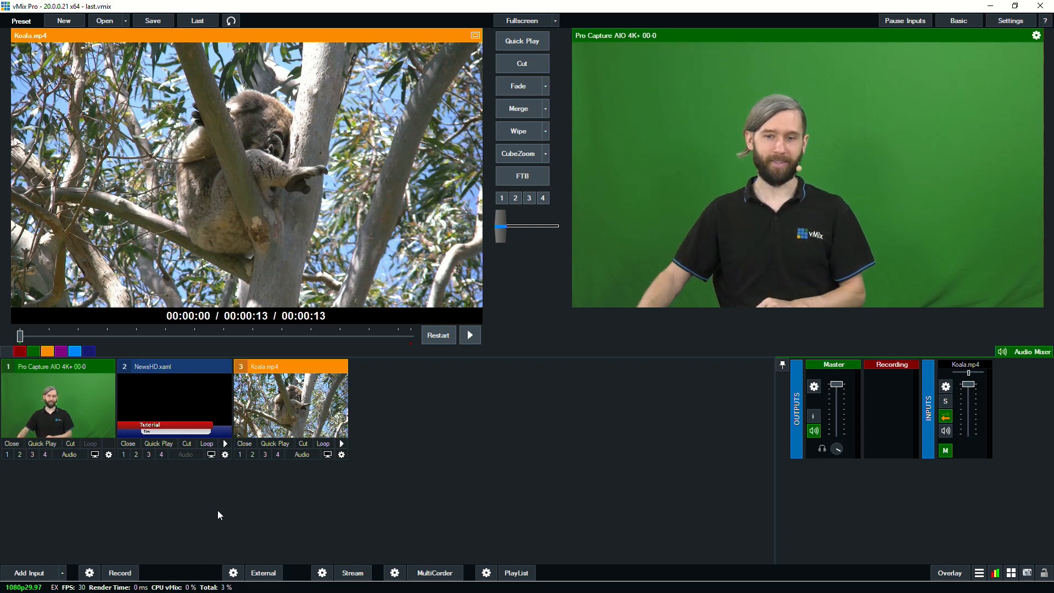
left_click(110, 456)
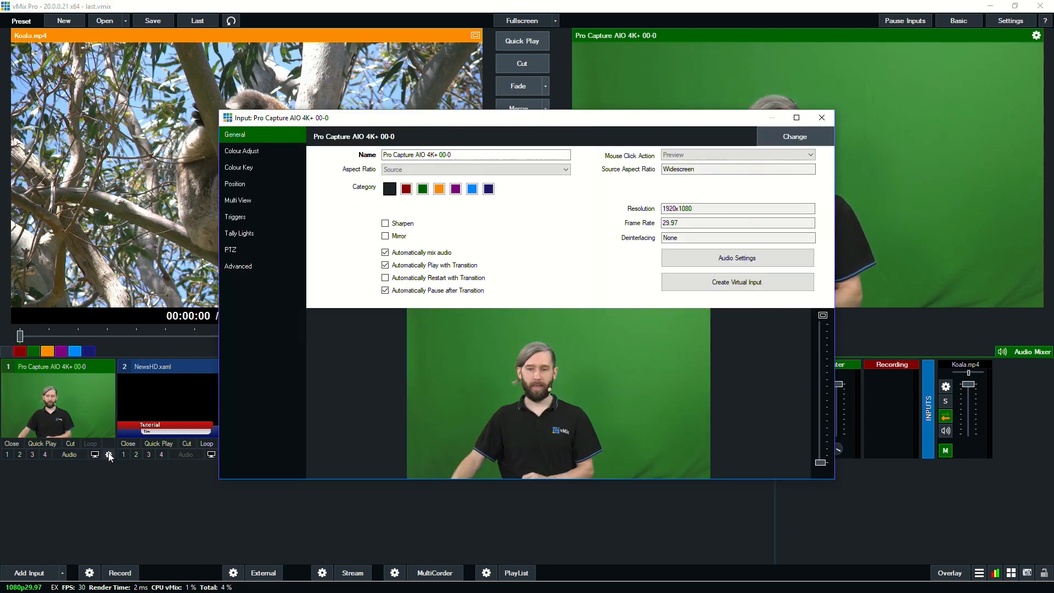
left_click(240, 200)
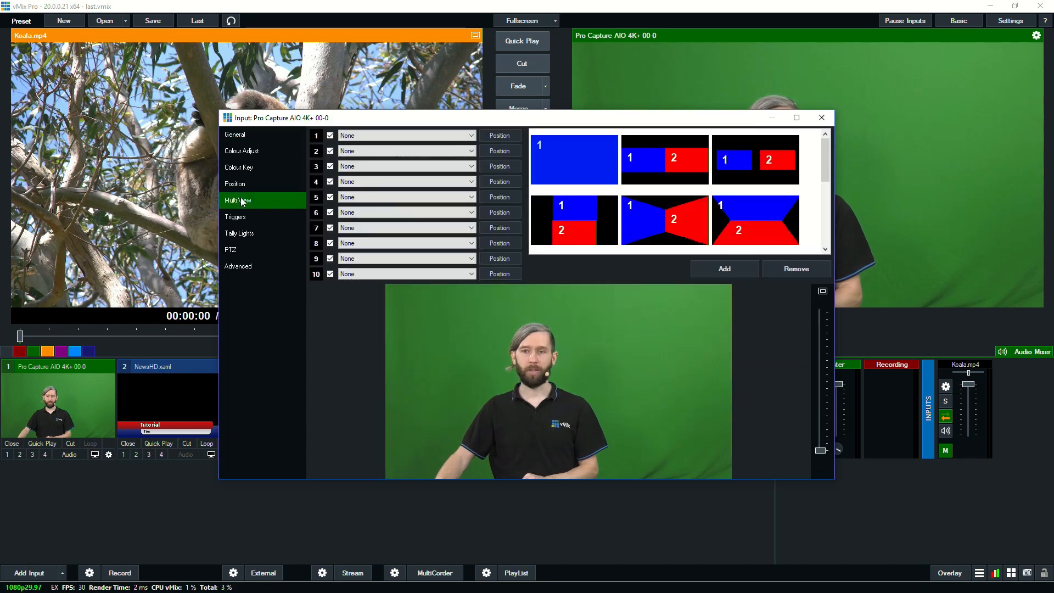
left_click(380, 135)
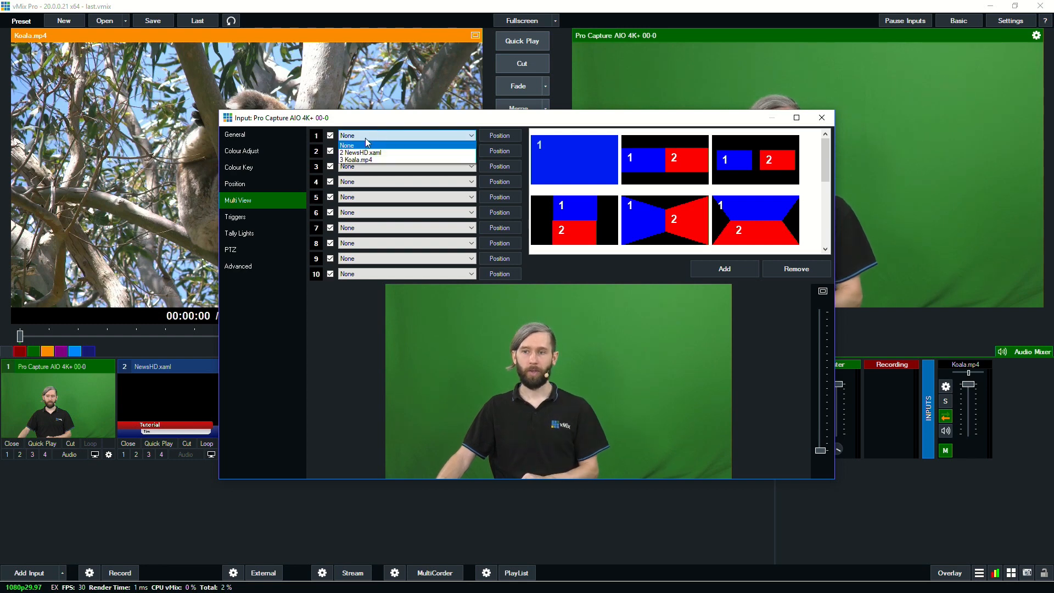
left_click(369, 154)
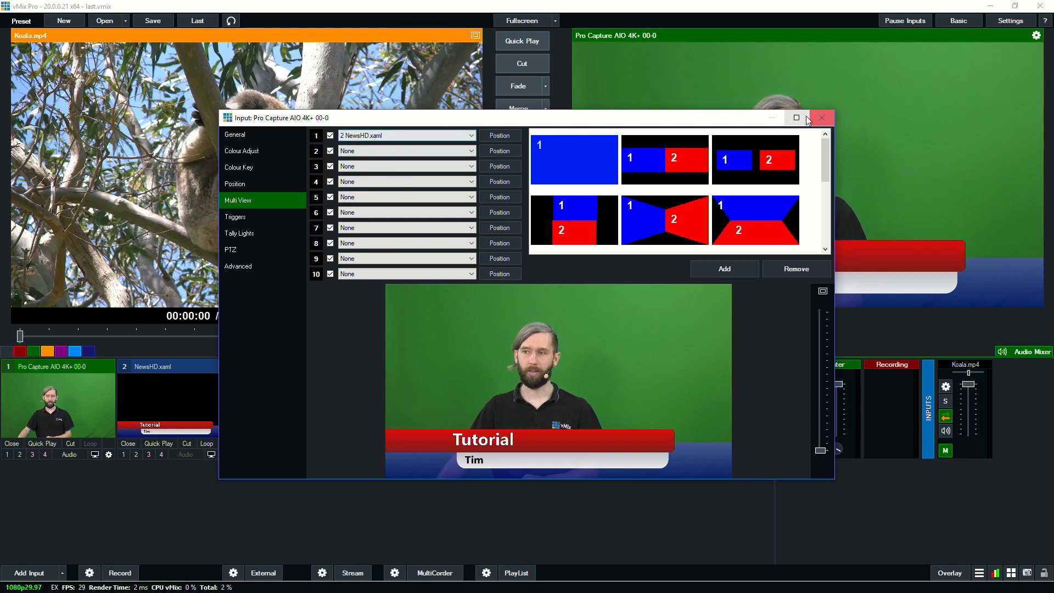
left_click(821, 118)
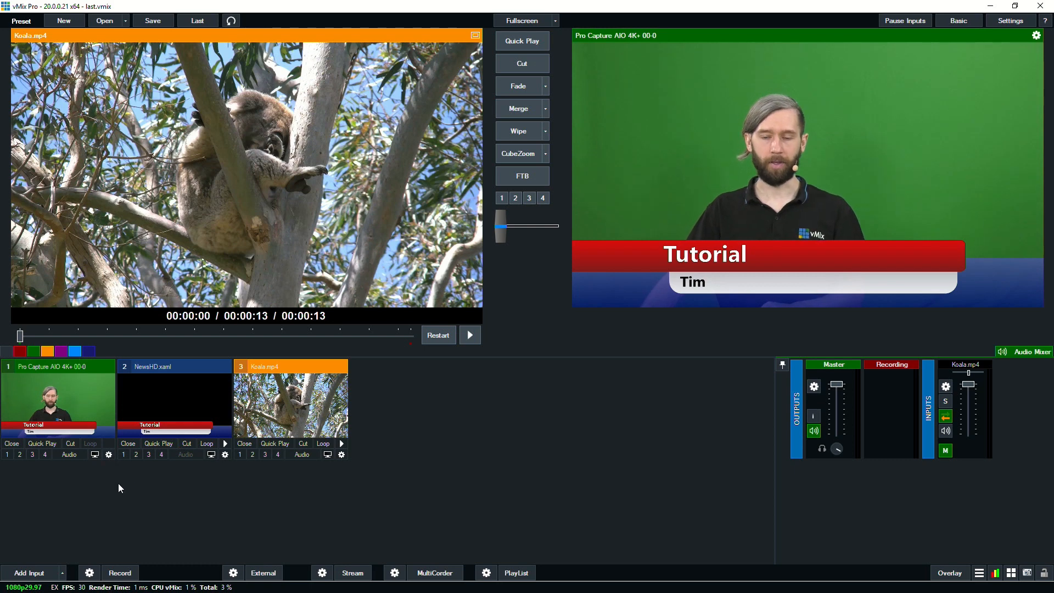
left_click(108, 455)
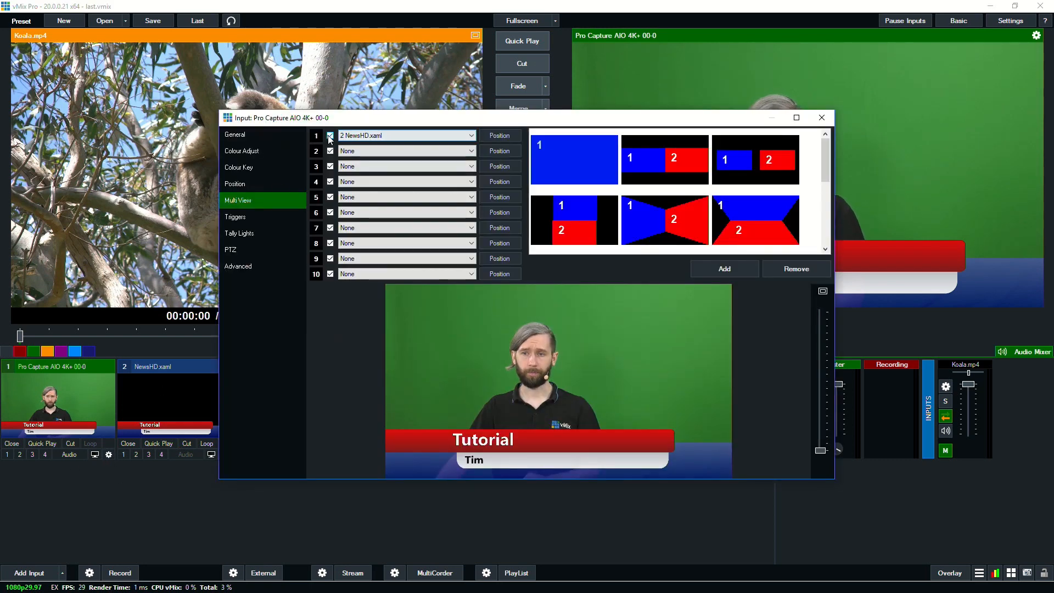
left_click(403, 135)
left_click(367, 144)
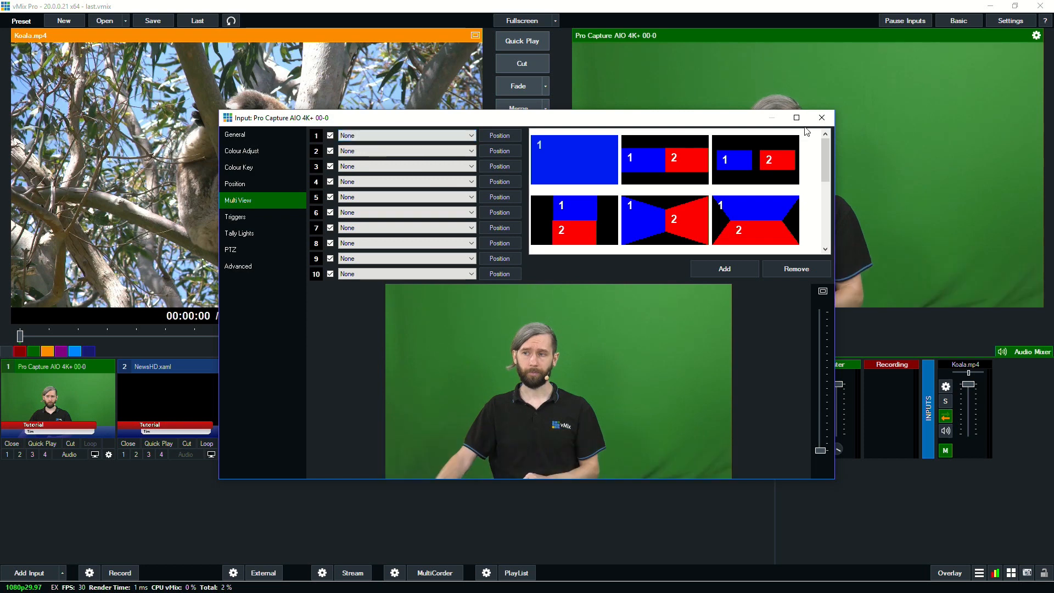
left_click(821, 117)
left_click(29, 573)
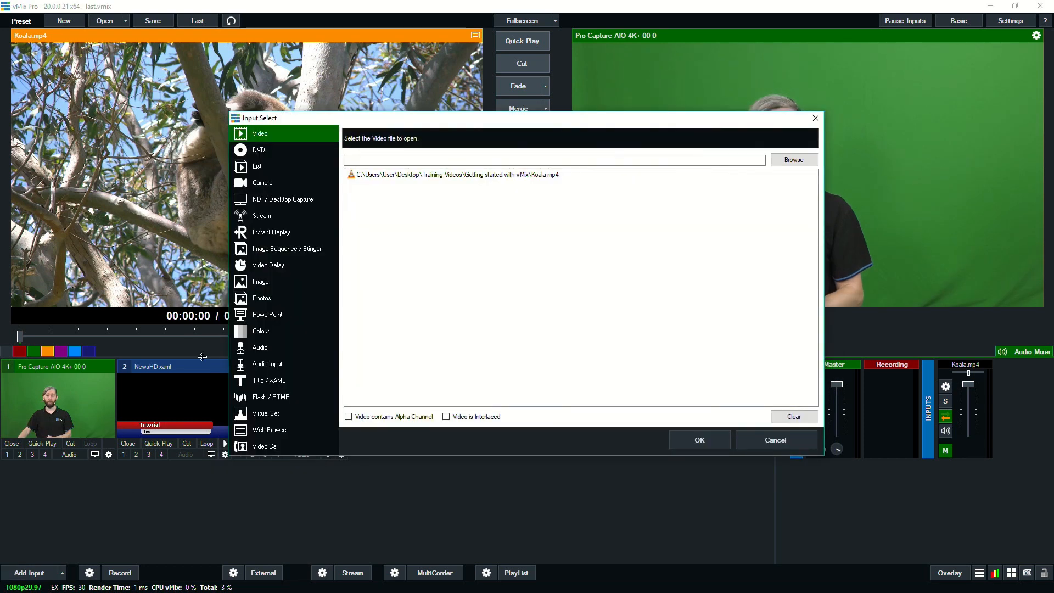
- Add a black Colour input as input 4 via the Add Input dialog and the Blank quick type
left_click(274, 330)
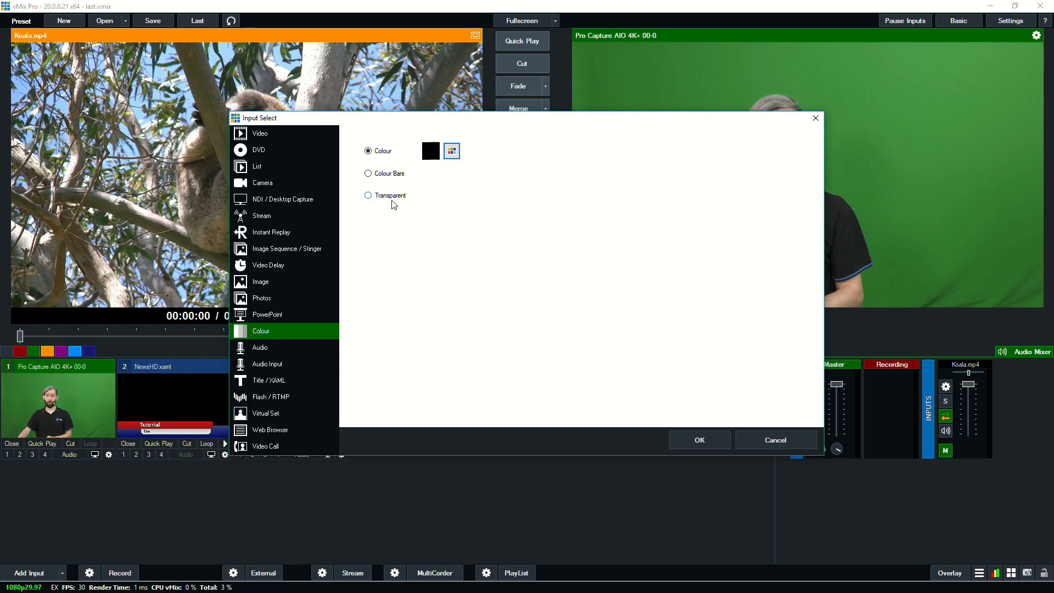
left_click(700, 439)
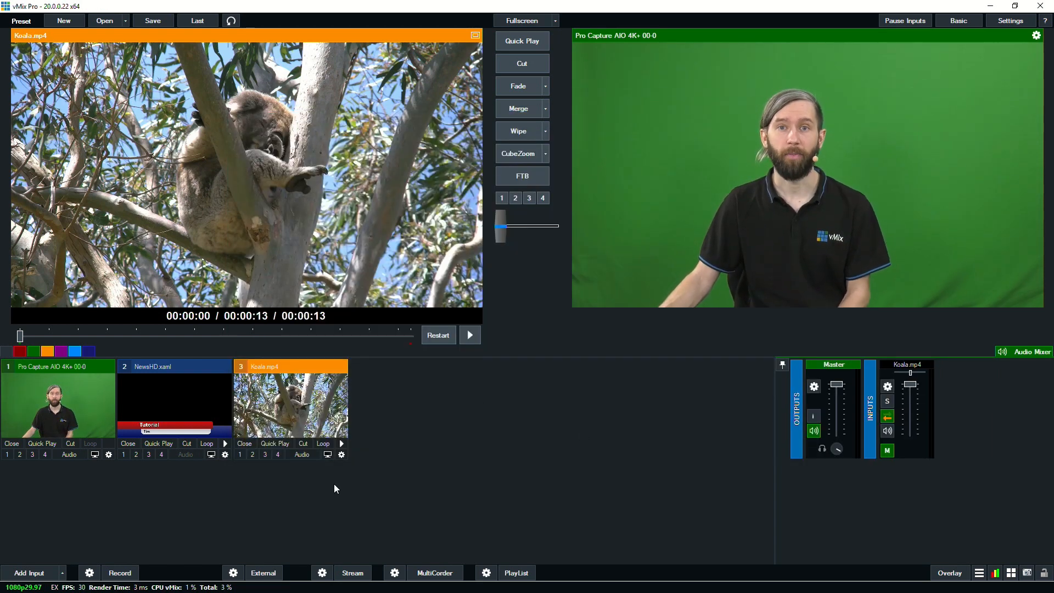
left_click(63, 574)
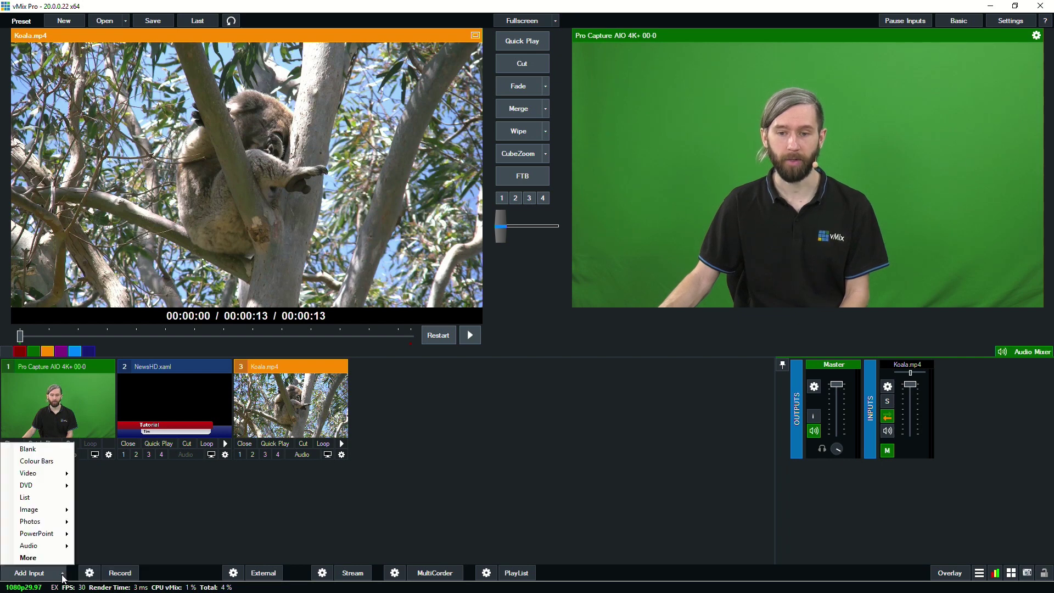
left_click(55, 450)
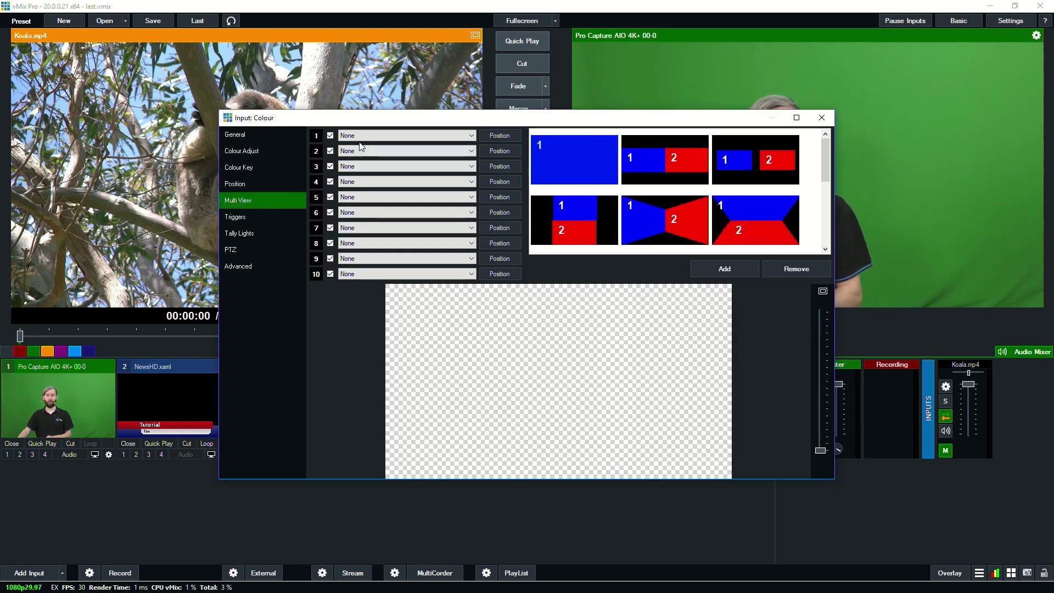
- Assign Multi View layers 1-3 of the Colour input to the camera, NewsHD.xaml title and Koala.mp4
left_click(404, 135)
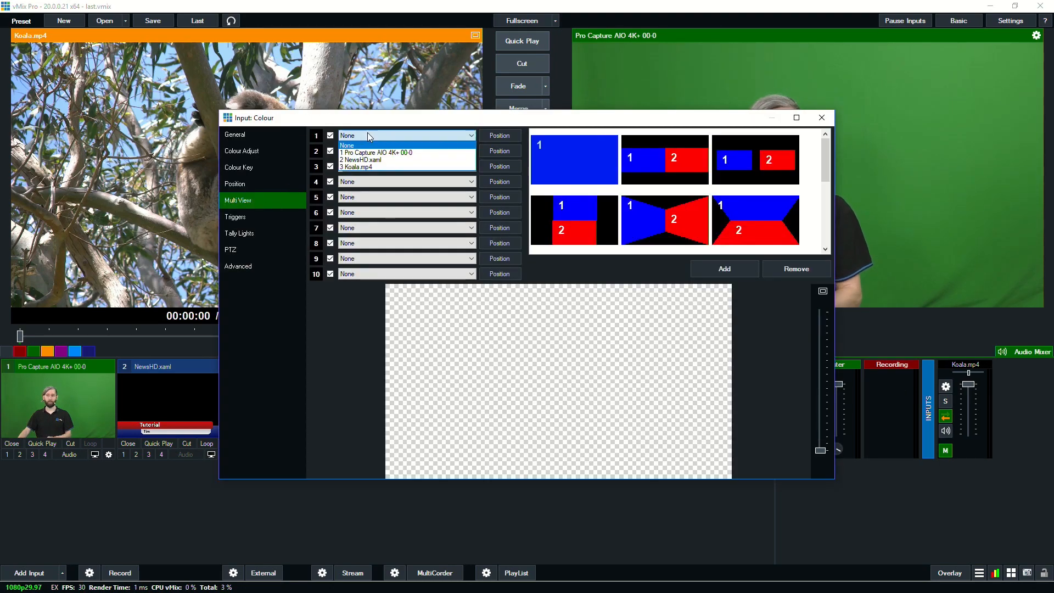
left_click(372, 153)
left_click(404, 151)
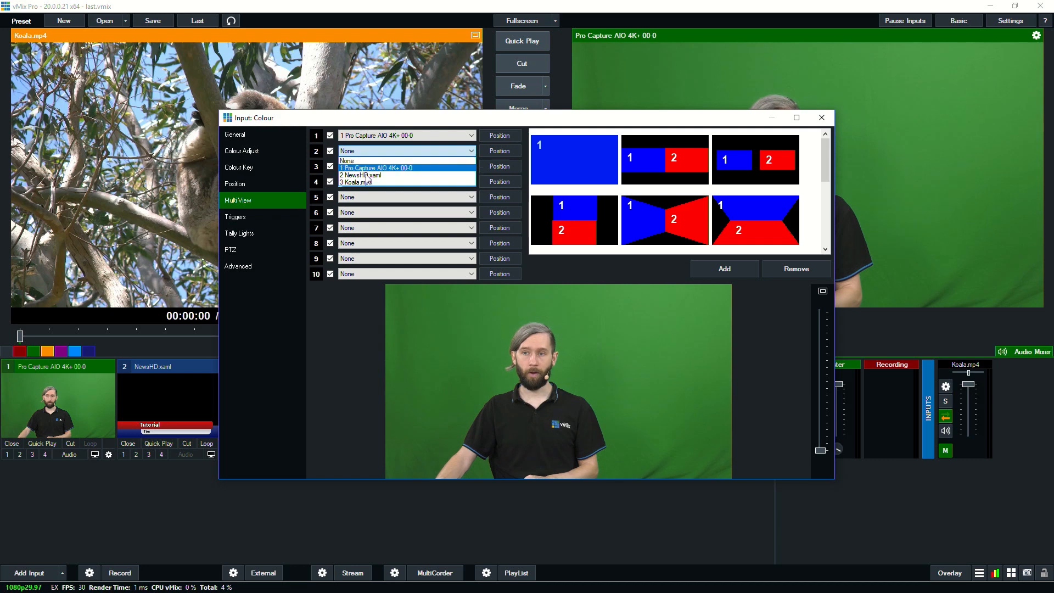
left_click(361, 174)
left_click(403, 166)
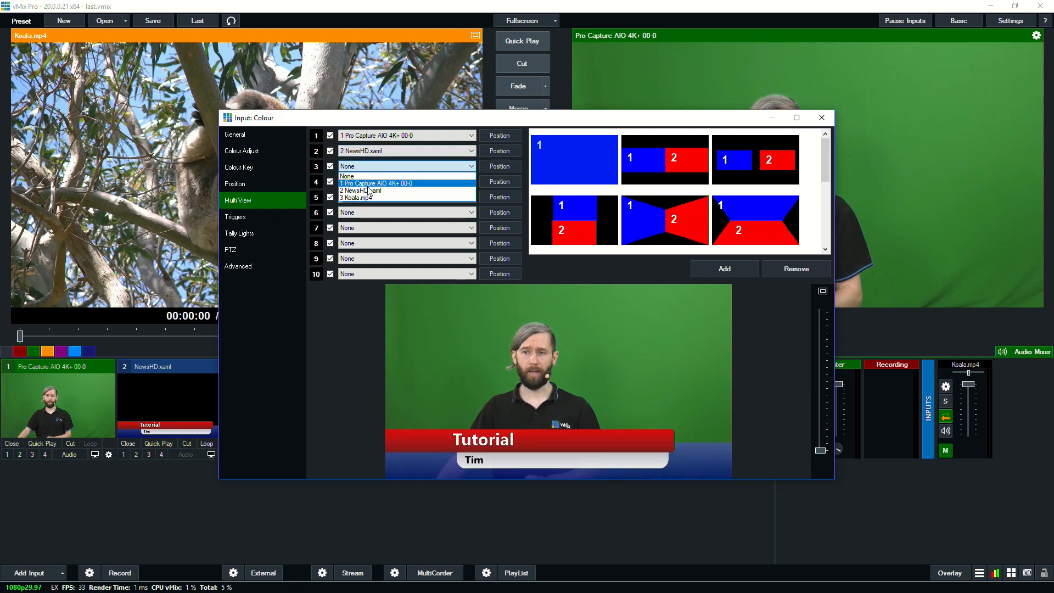
left_click(370, 197)
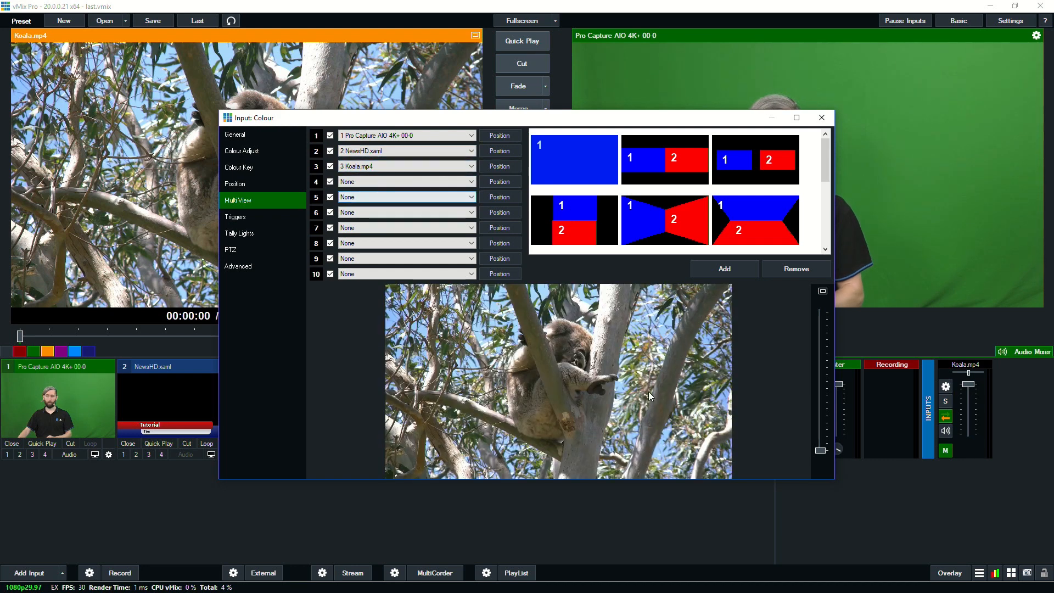
scroll(650, 387, "down", 5)
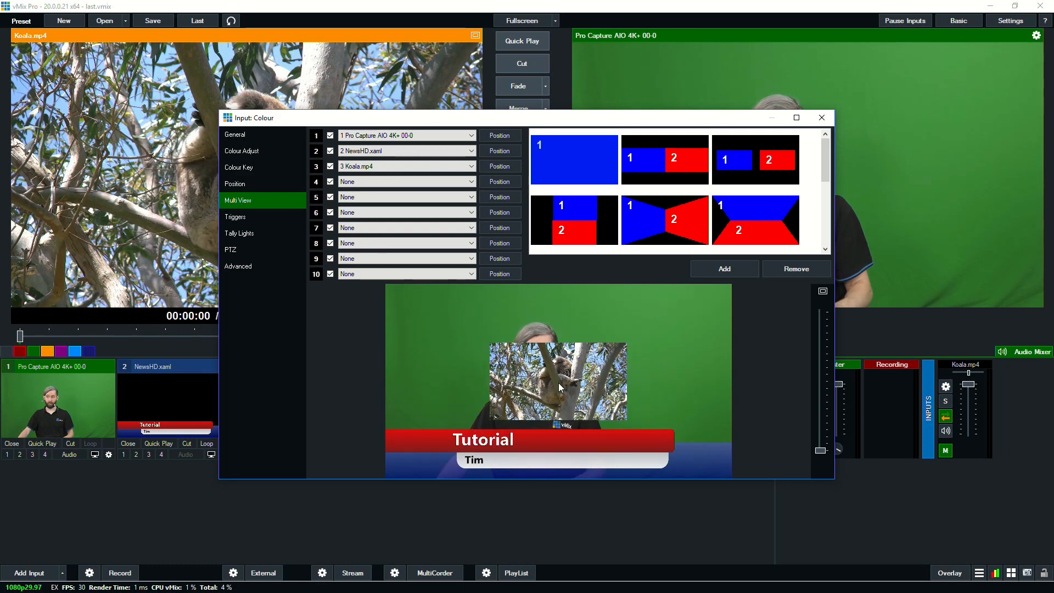
- Shrink the Koala layer into a small upper-right picture-in-picture and nudge its Pan X
mouse_move(577, 379)
left_mouse_down()
mouse_move(650, 359)
mouse_move(674, 324)
left_mouse_up()
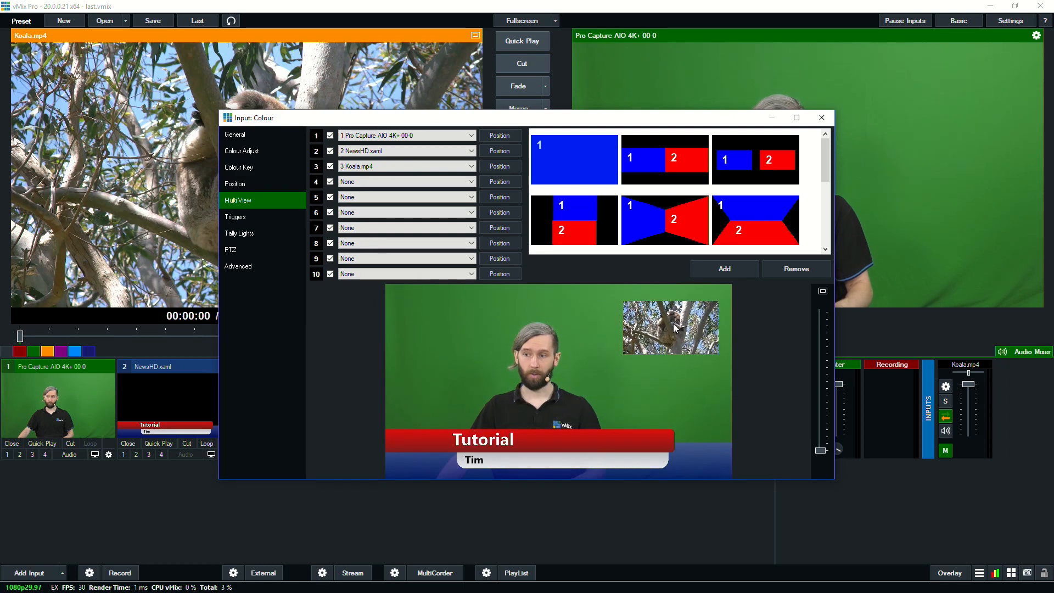
left_click(499, 166)
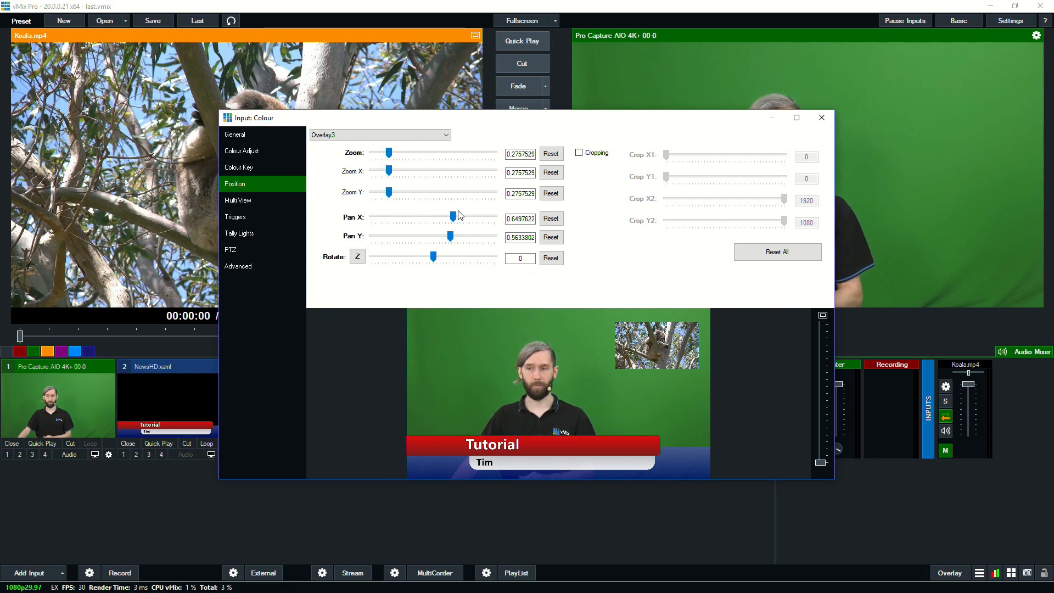
left_click_drag(452, 218, 449, 218)
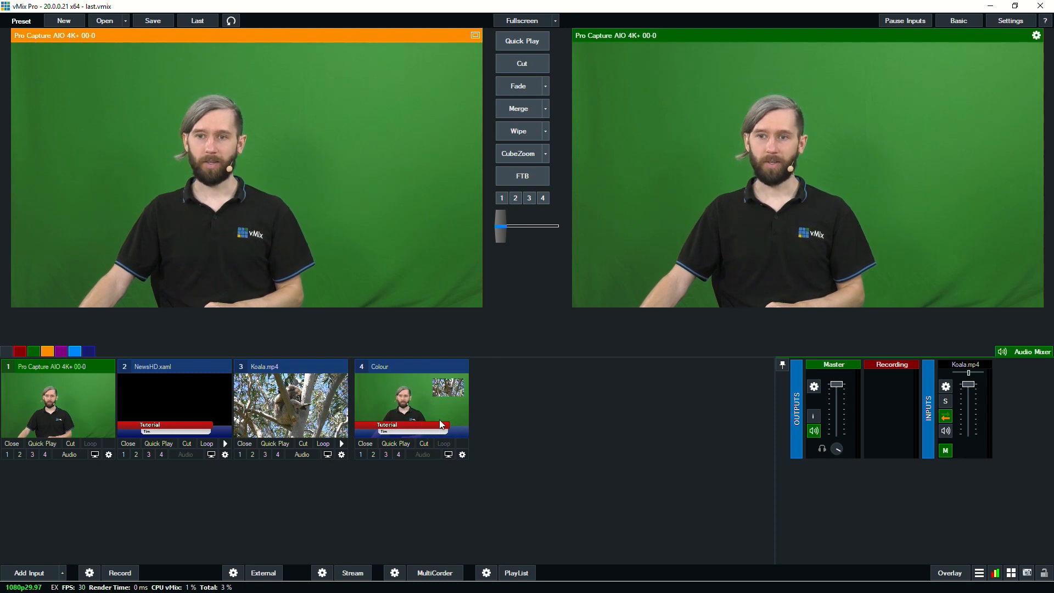
- Send the Colour composite to output and back to the camera, then queue Koala.mp4 in preview
left_click(420, 406)
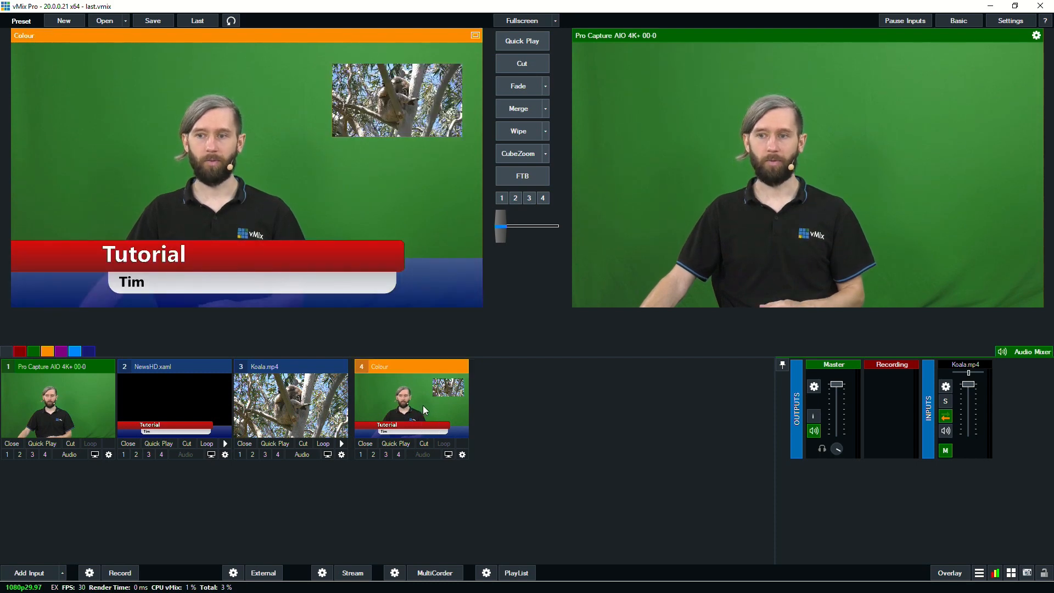
left_click(517, 87)
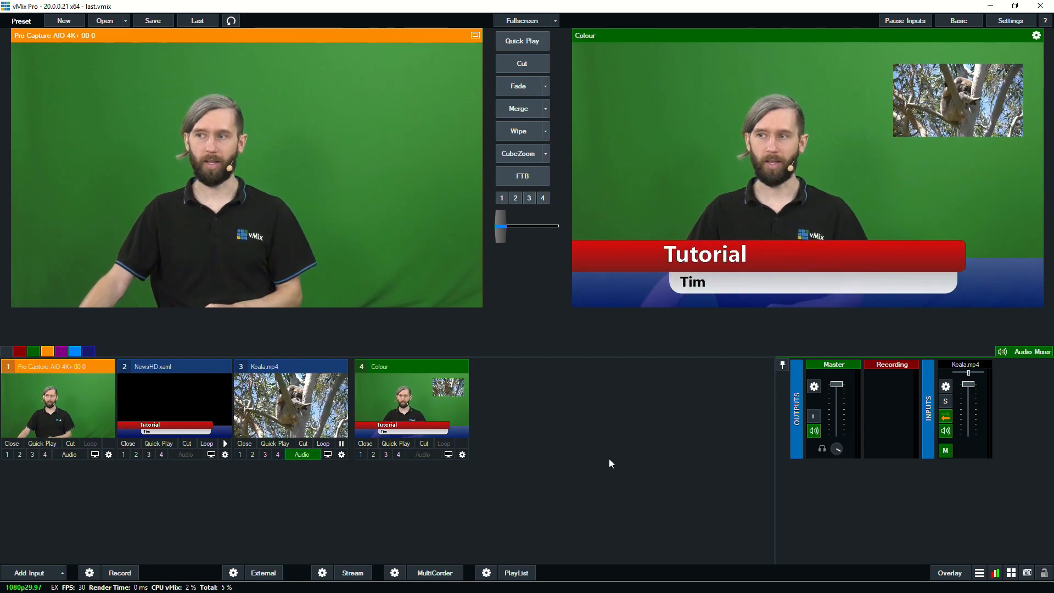
left_click(520, 83)
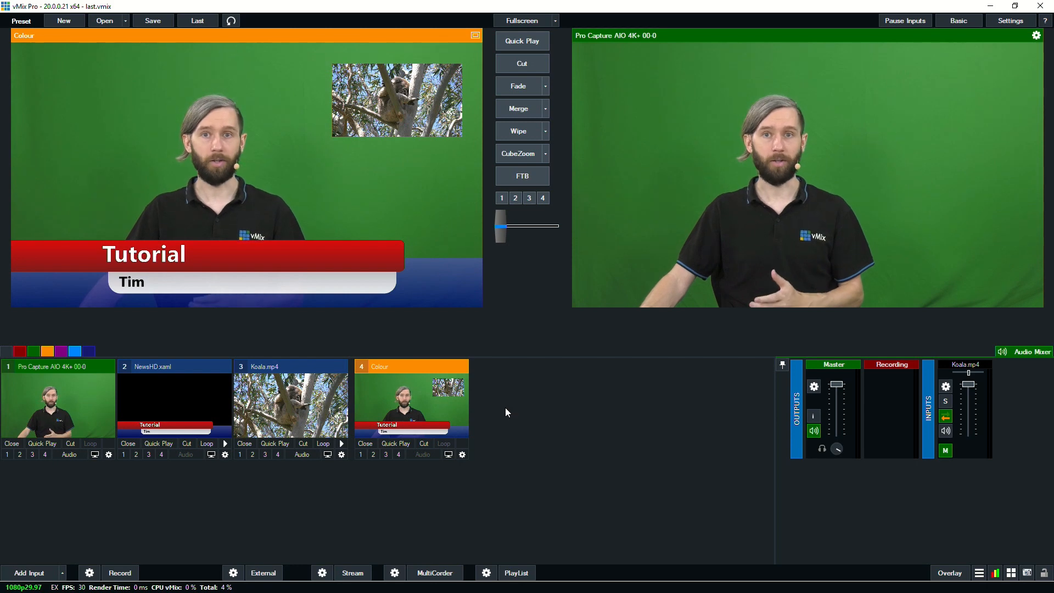
left_click(323, 404)
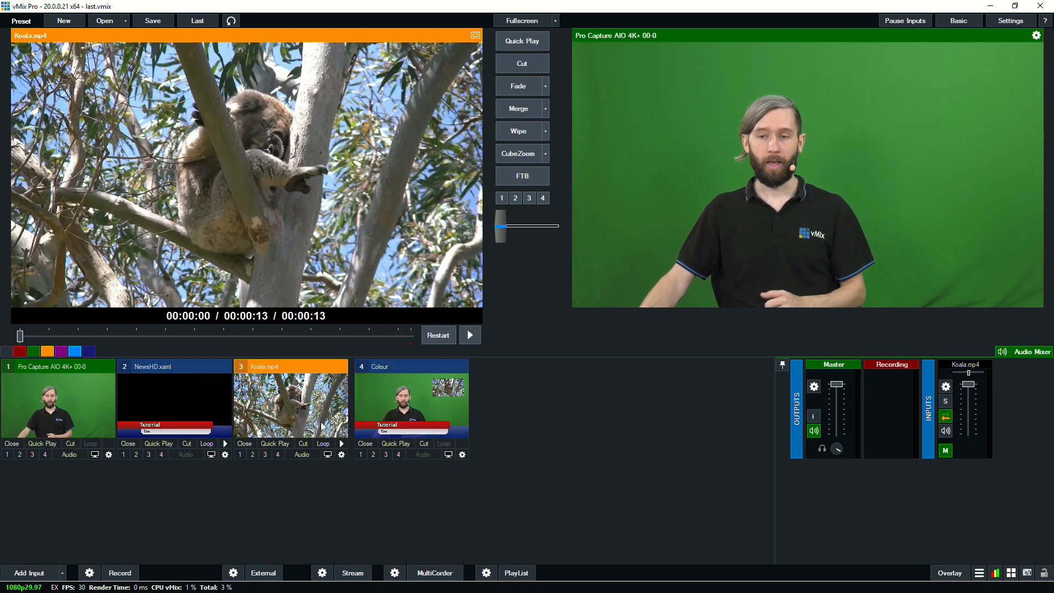
- Add an OnCompletion Fade trigger on Koala.mp4 targeting the Pro Capture camera
left_click(341, 455)
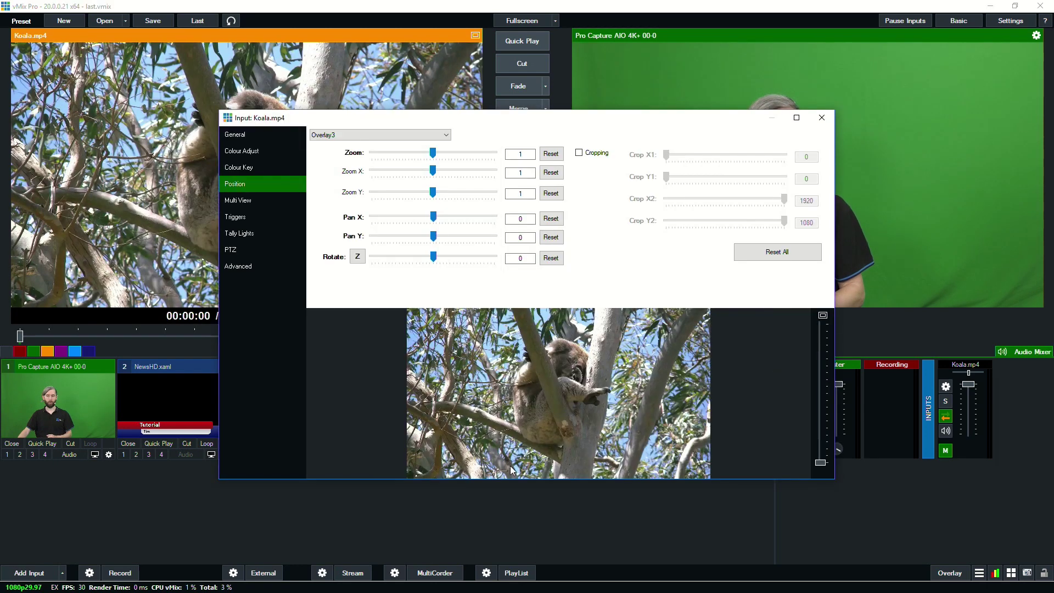
left_click(241, 219)
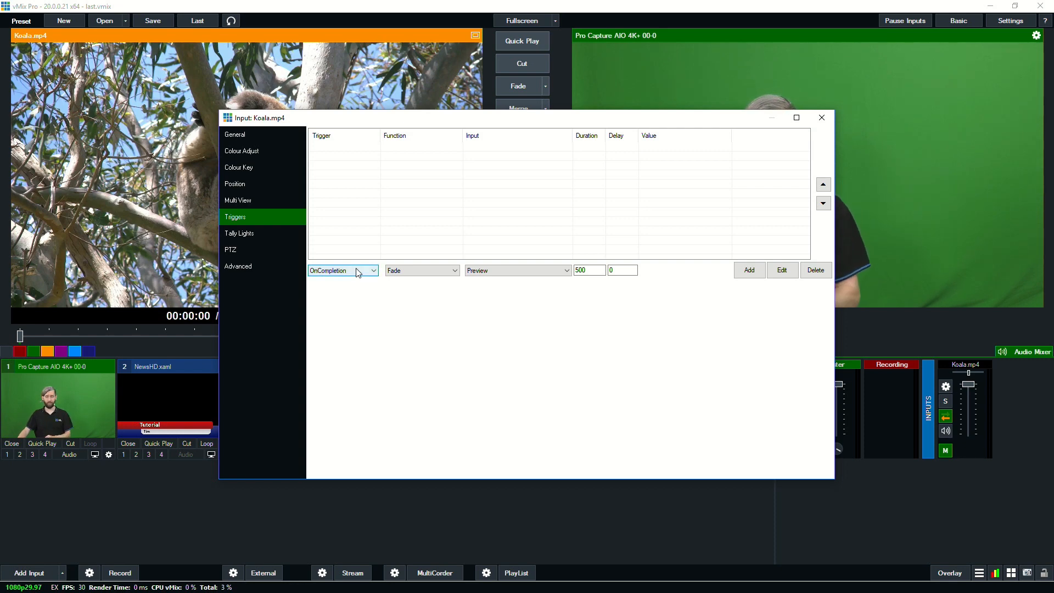
left_click(494, 271)
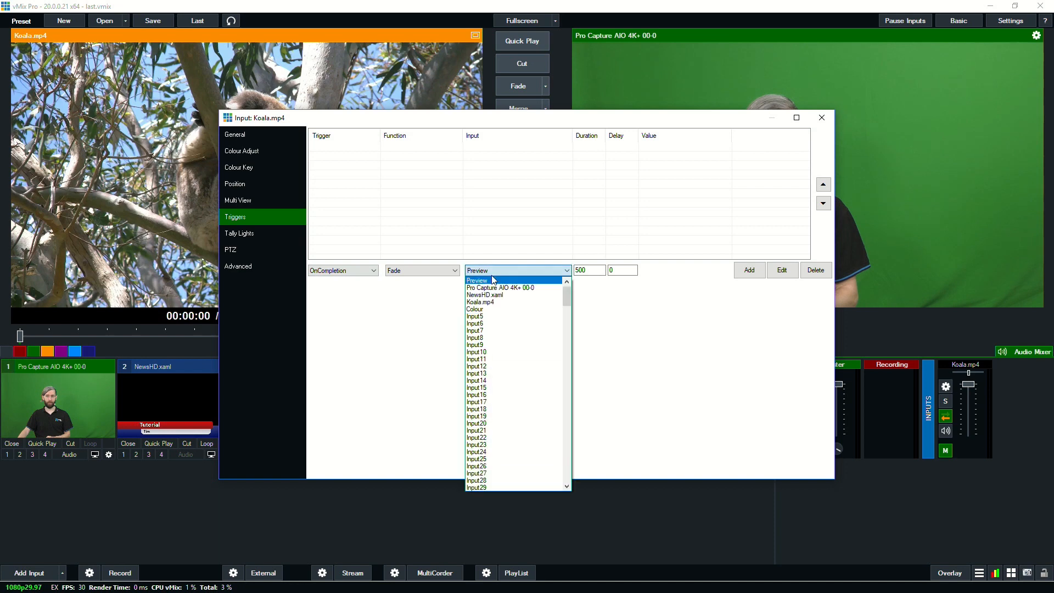
left_click(500, 288)
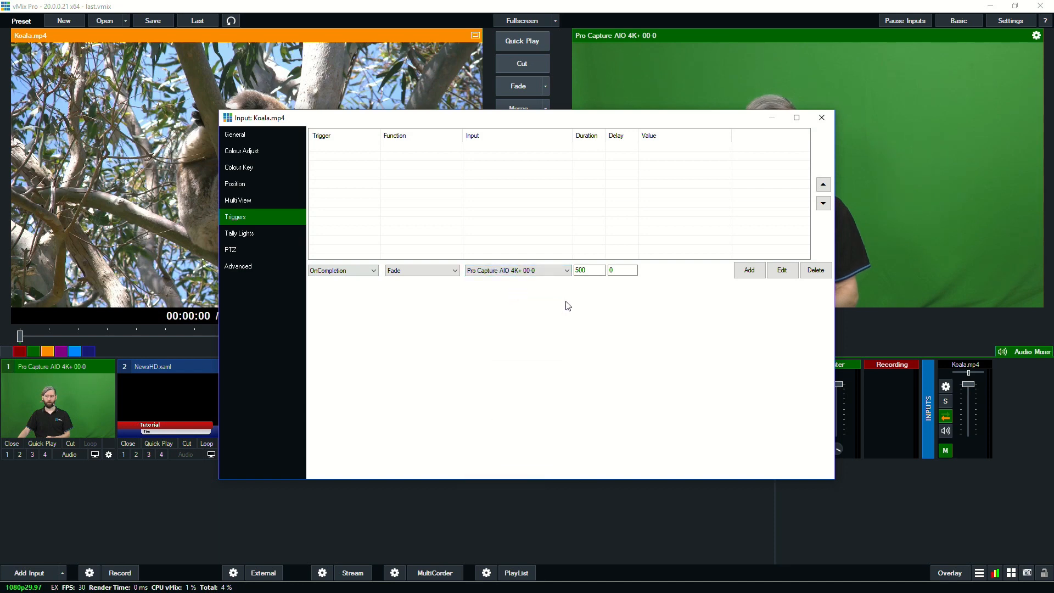
left_click(749, 272)
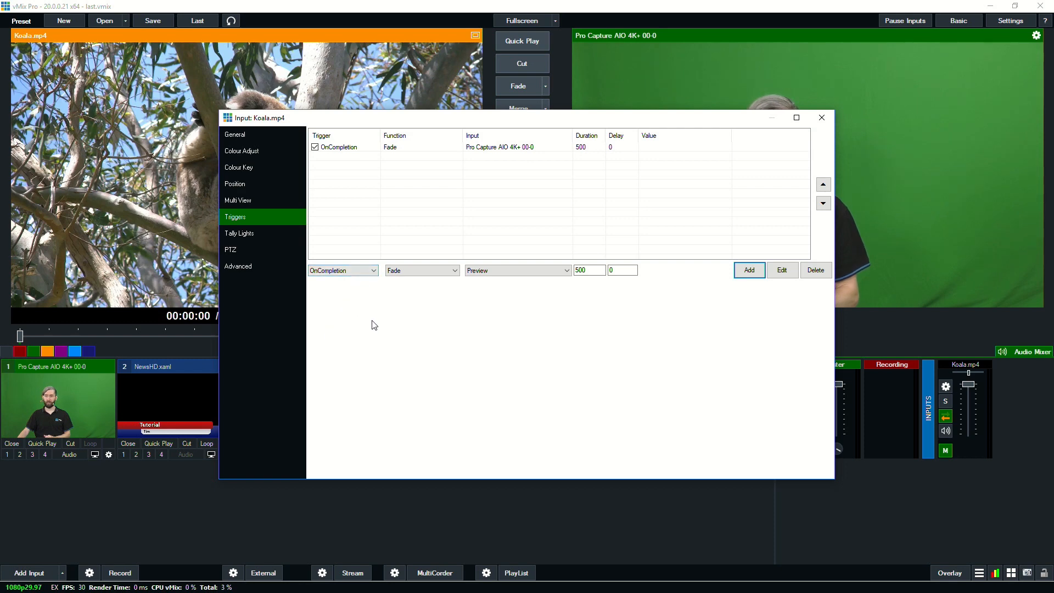
- Add a second OnCompletion trigger, OverlayInput1 with NewsHD.xaml, and close the settings
left_click(428, 272)
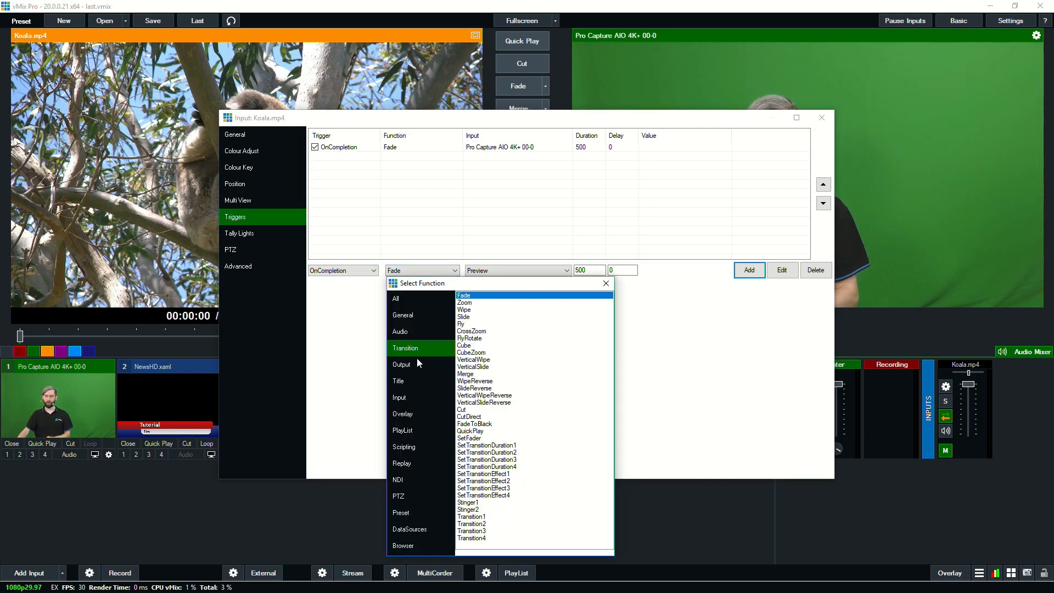
left_click(416, 410)
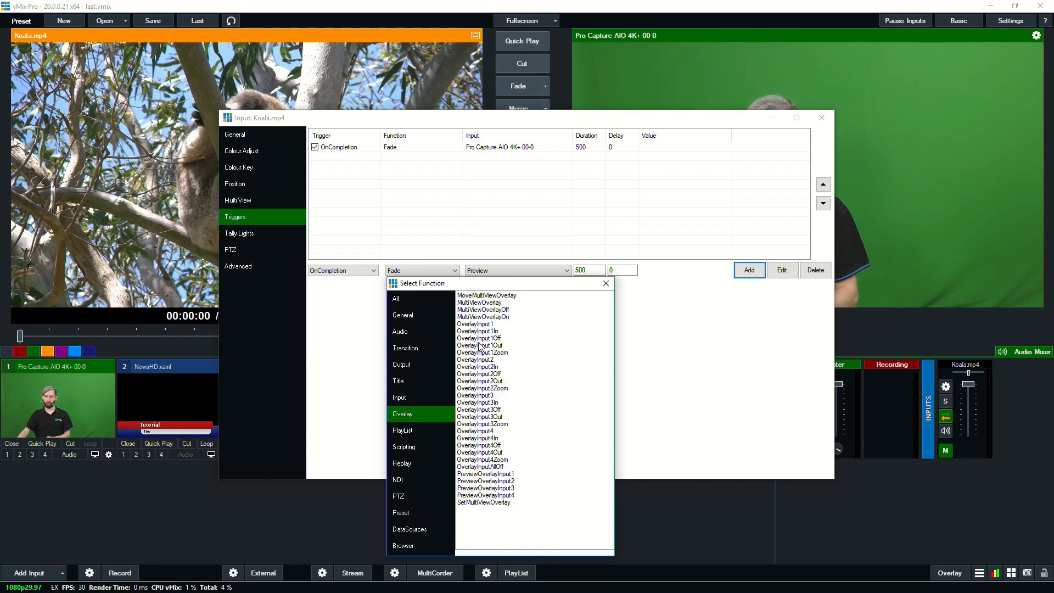
left_click(481, 325)
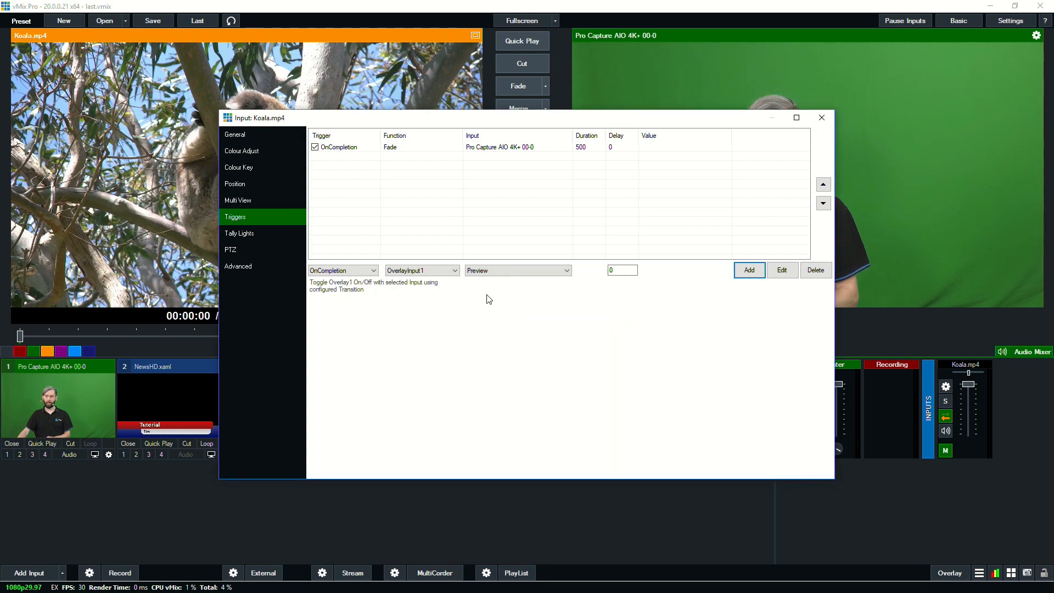
left_click(491, 275)
left_click(504, 299)
left_click(749, 272)
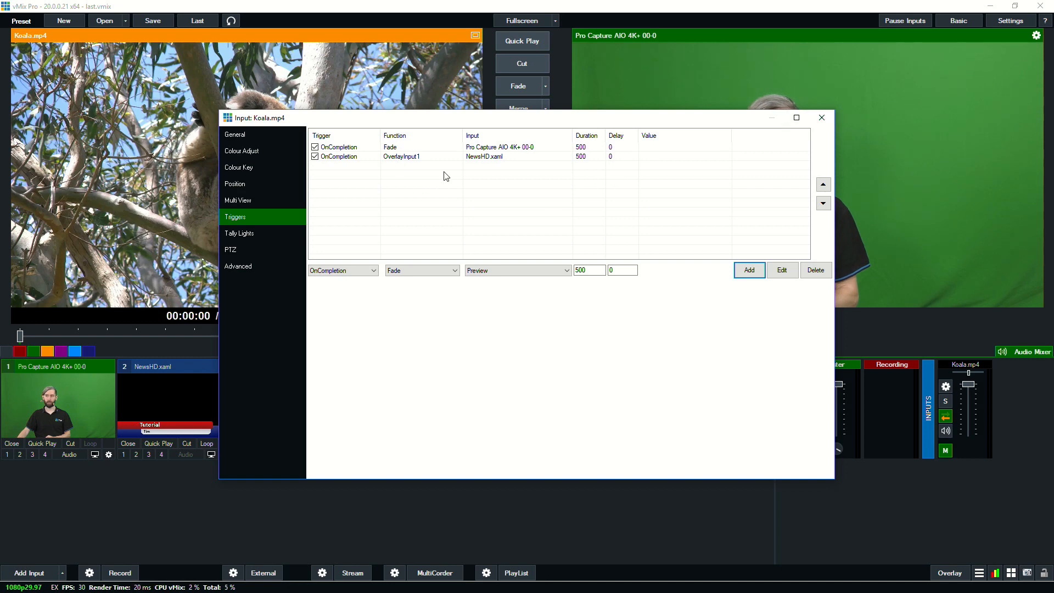
left_click(821, 118)
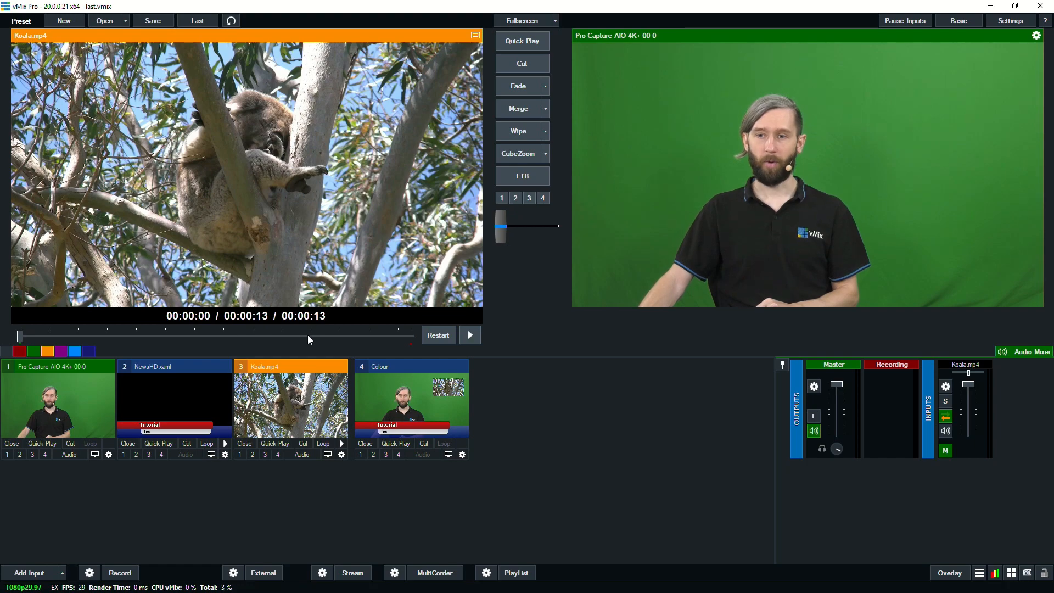
- Play Koala.mp4 on output so its completion triggers fire back to the camera
left_click(520, 64)
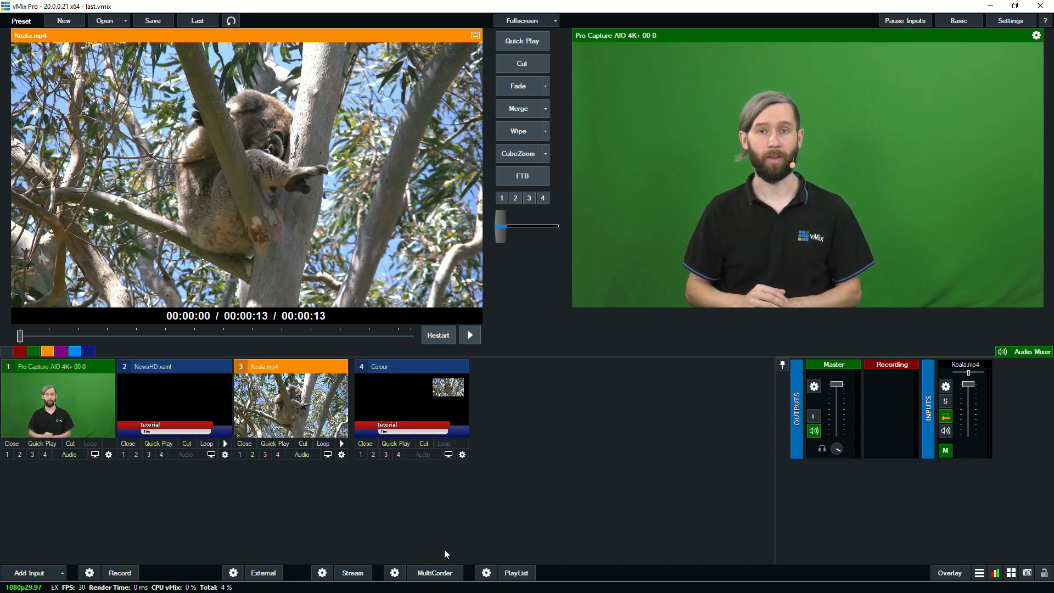
- Add an Audio Input fed by the Microphone (2- ATR USB microphone) device
left_click(29, 572)
left_click(265, 364)
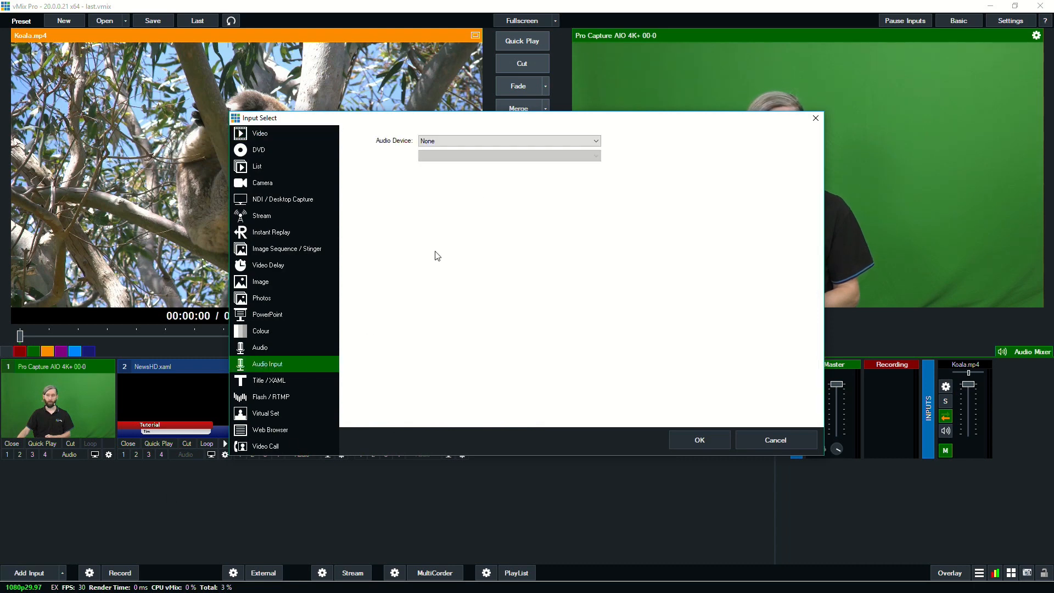
left_click(462, 140)
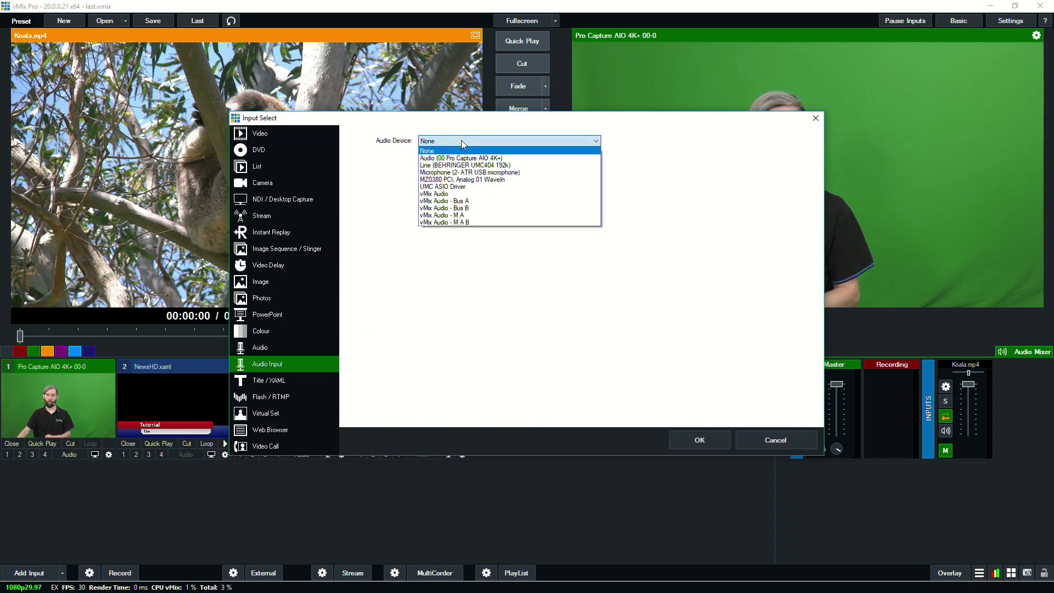
left_click(458, 174)
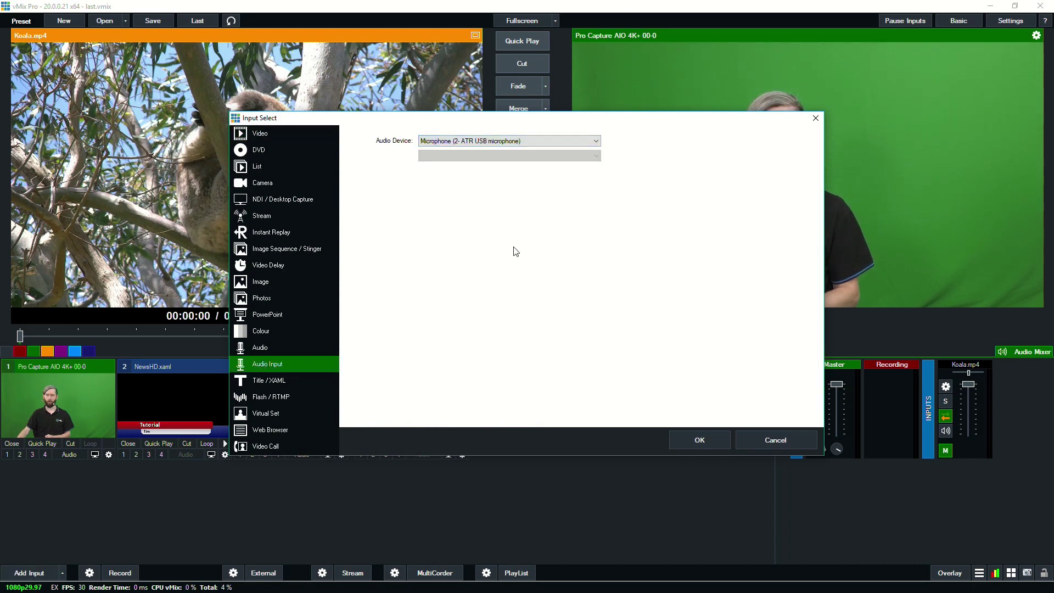
left_click(699, 439)
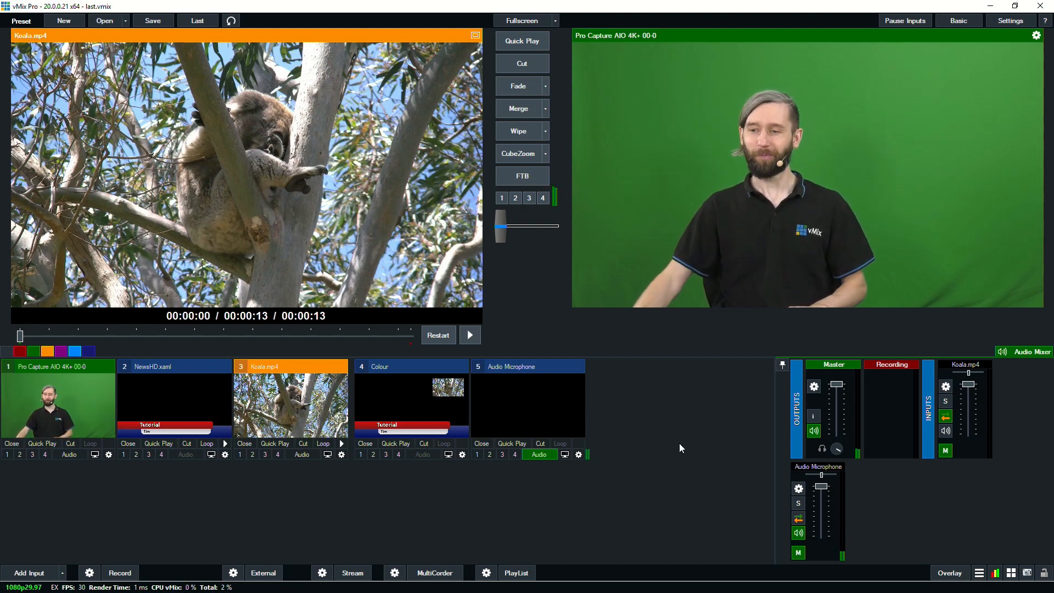
left_click(580, 453)
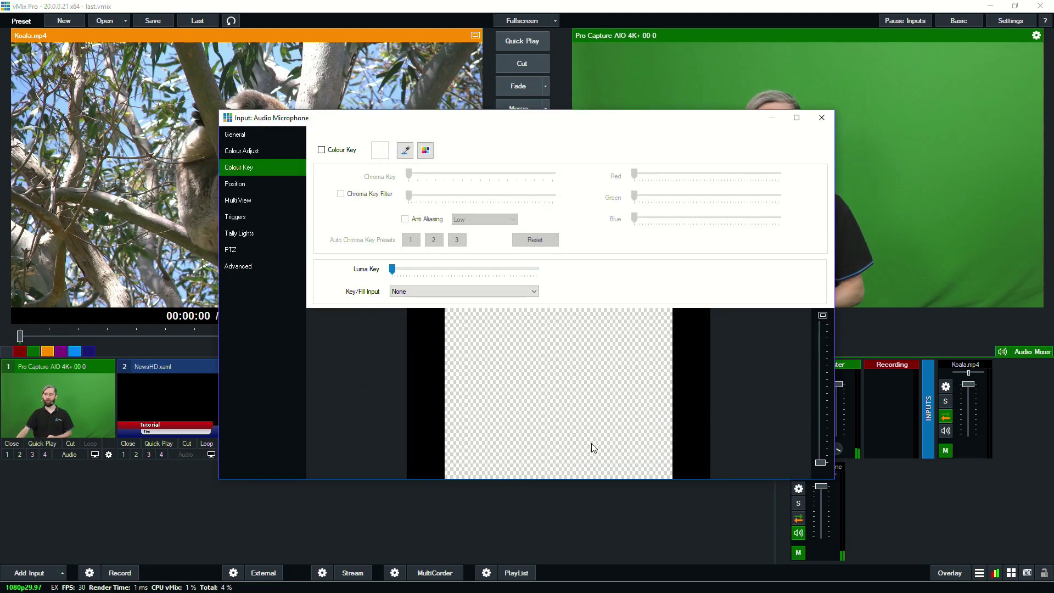
left_click(267, 134)
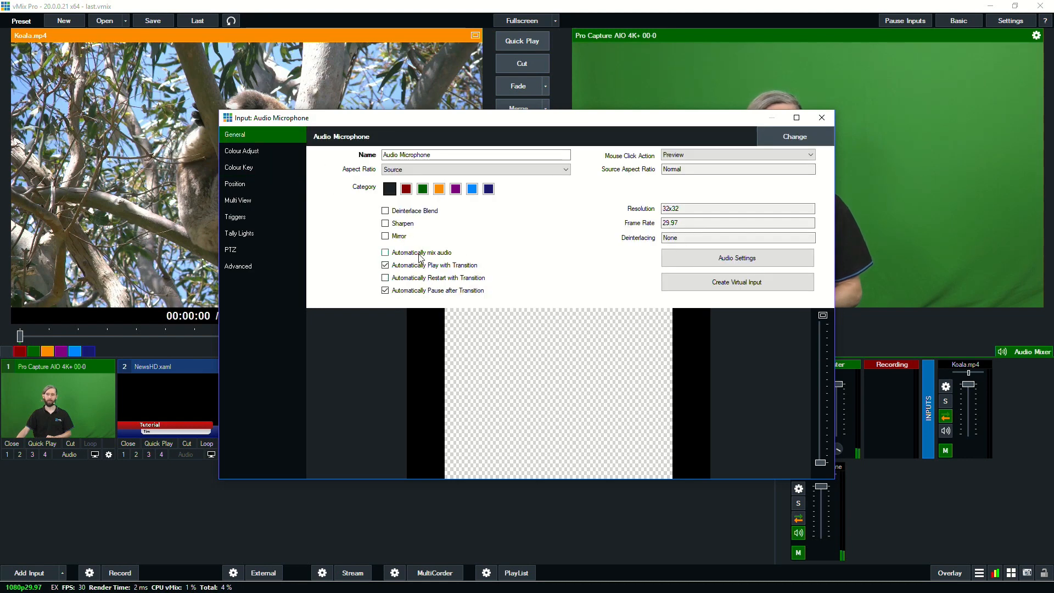
left_click(821, 119)
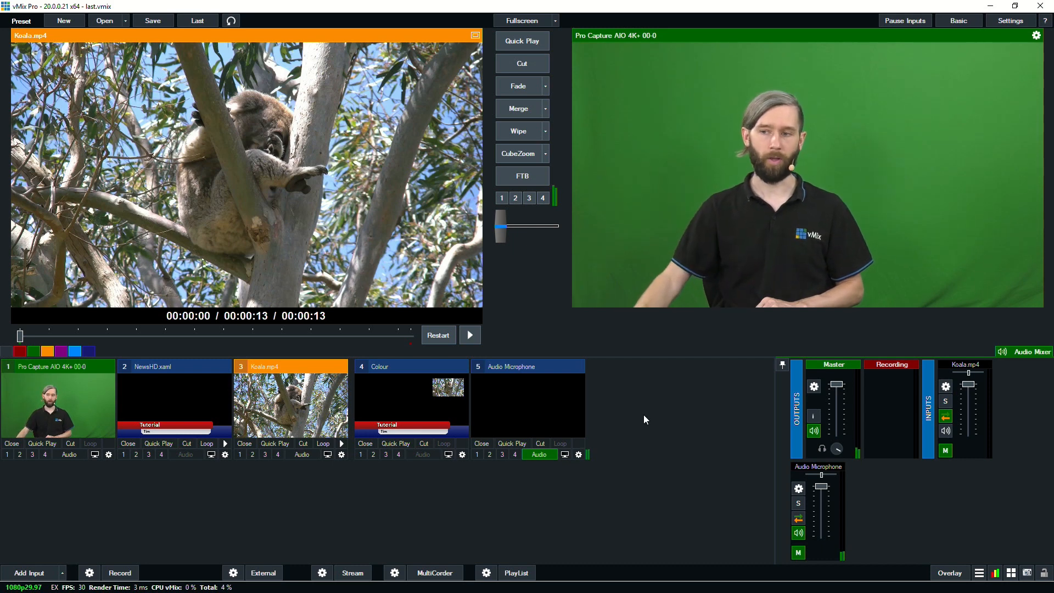
left_click(534, 459)
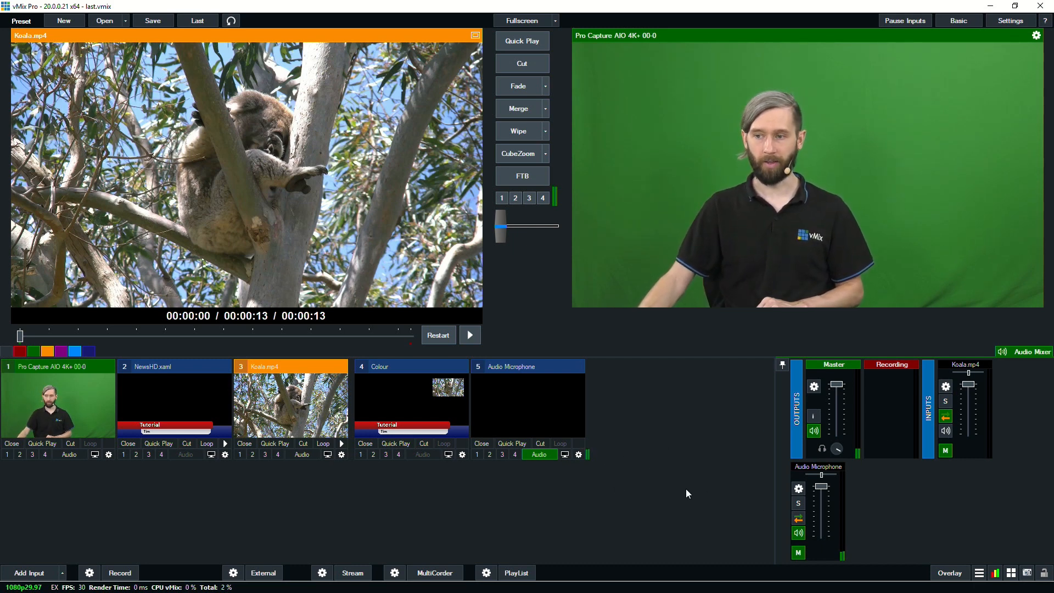
left_click(798, 489)
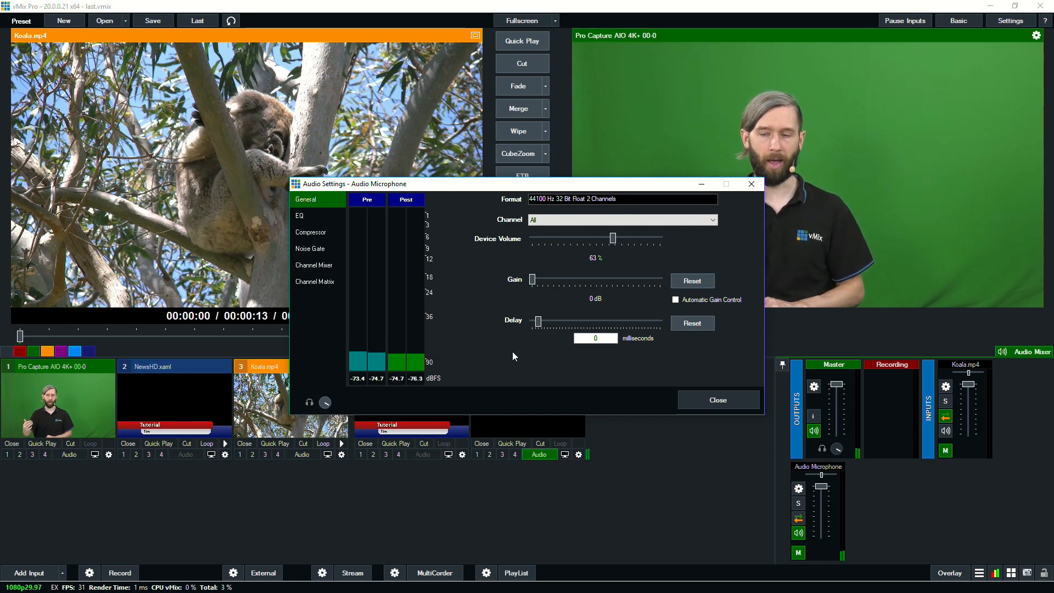
left_click(700, 398)
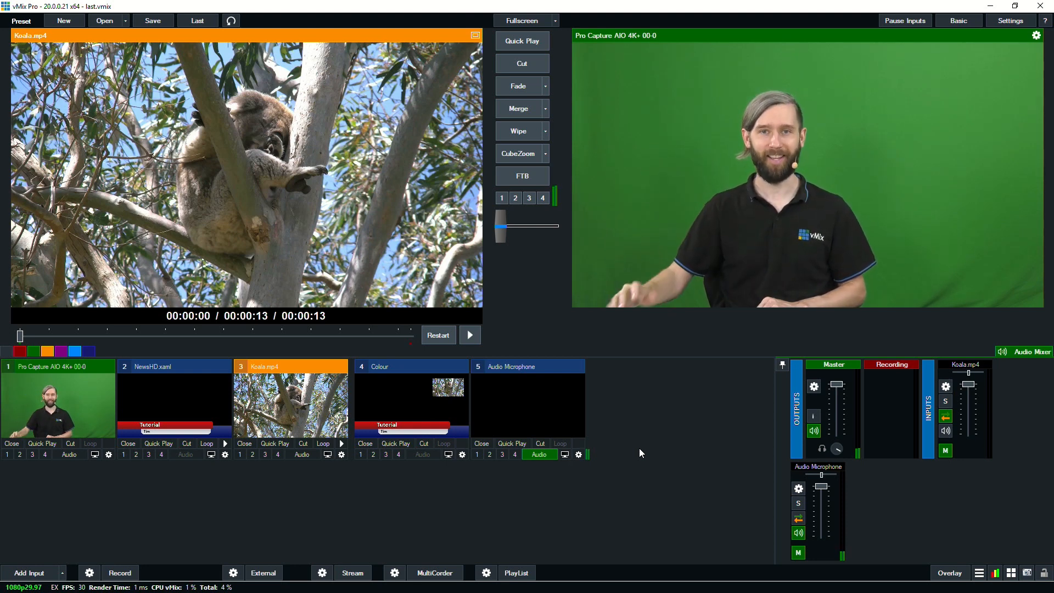
- Enable Colour Key on the camera input and eyedrop the green screen as key colour
left_click(107, 455)
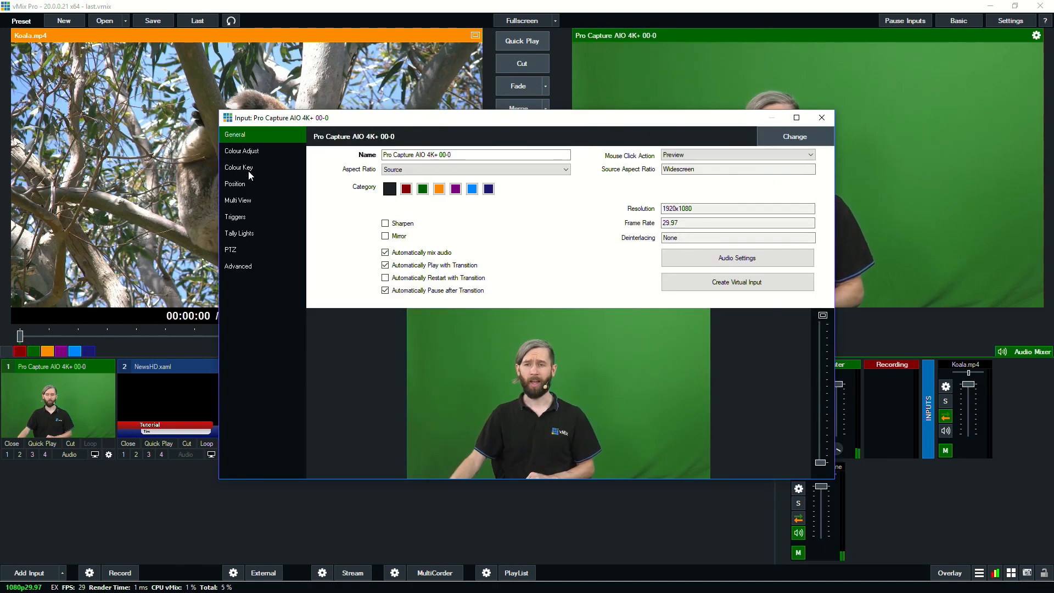
left_click(244, 168)
left_click(322, 150)
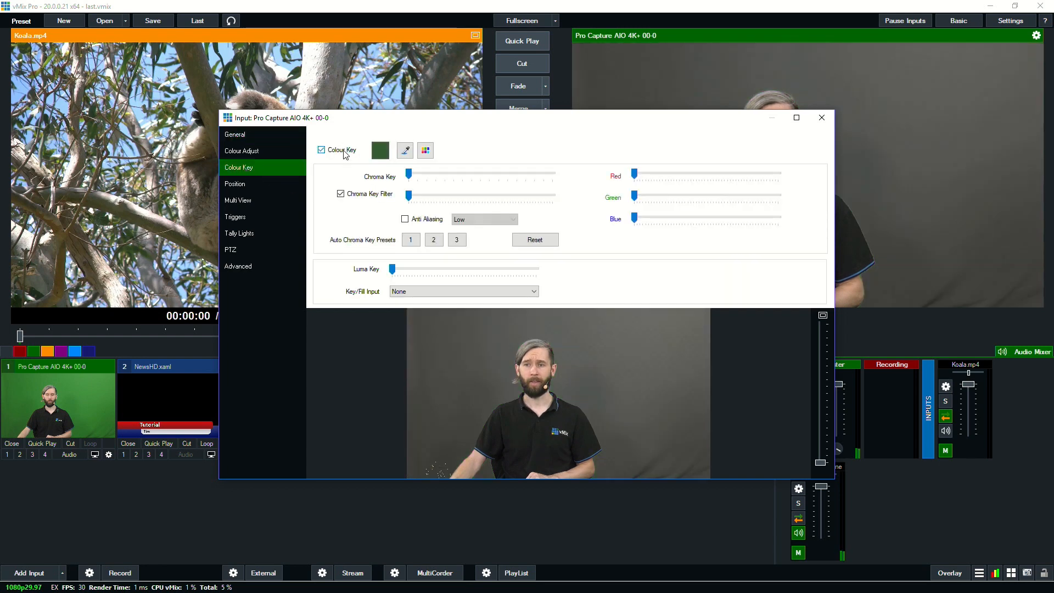
left_click(404, 150)
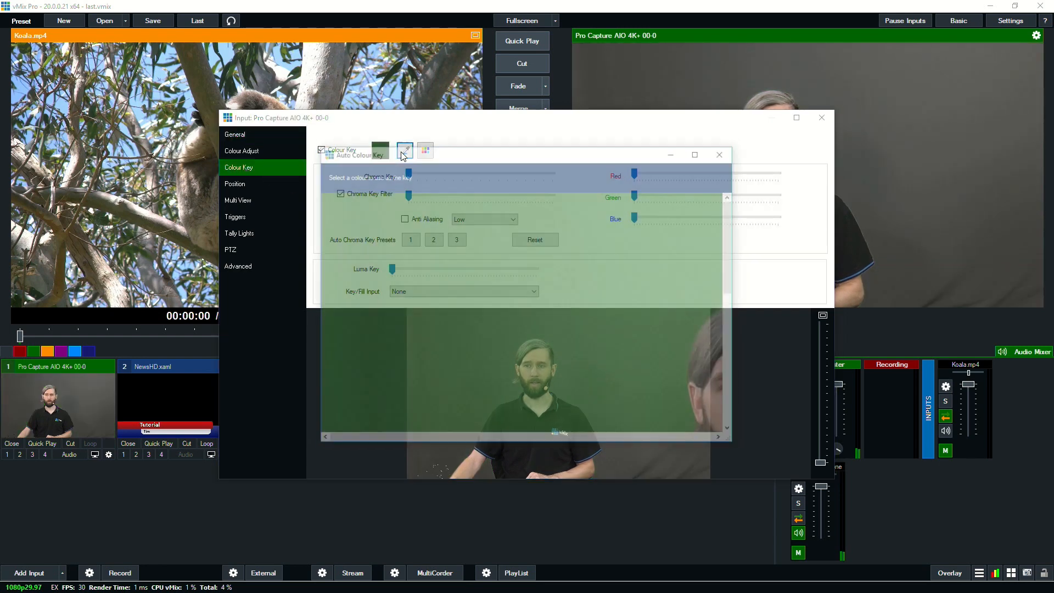
left_click(417, 378)
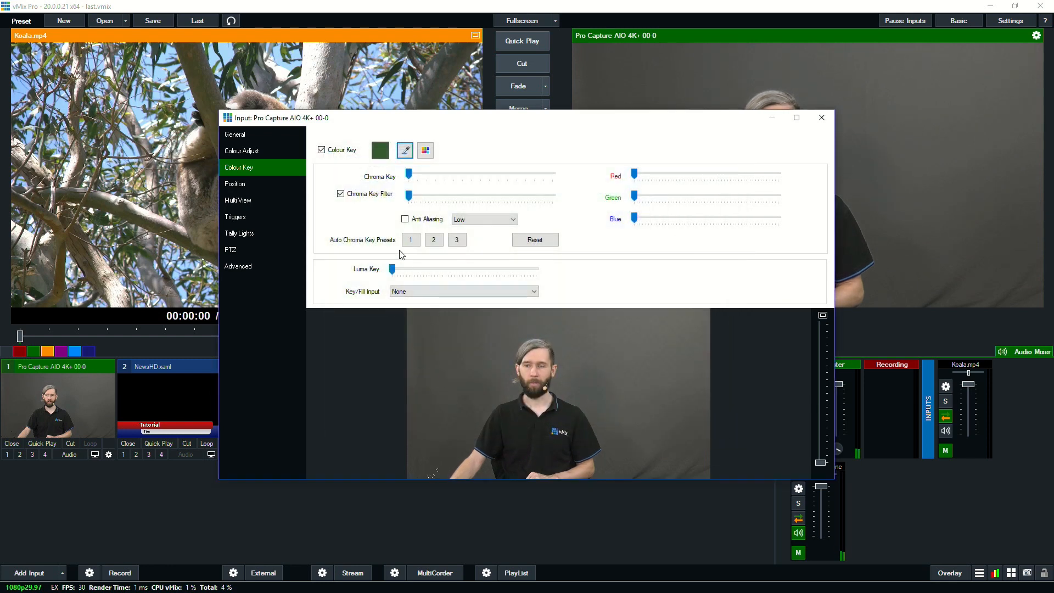
- Apply chroma key preset 2, adjust the Chroma Key Filter and close the camera settings
left_click(433, 240)
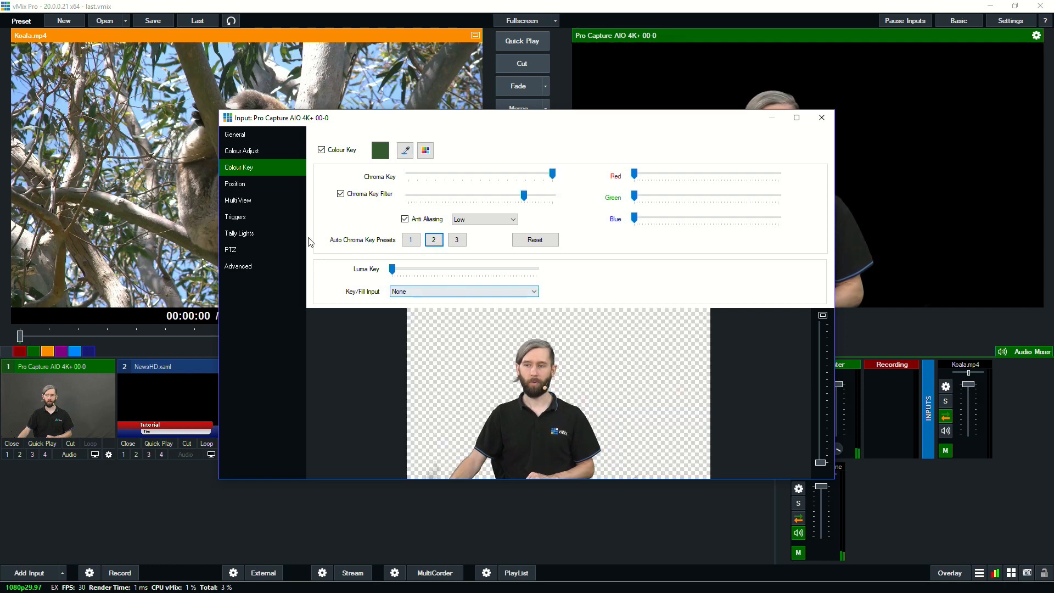
left_click_drag(525, 195, 524, 198)
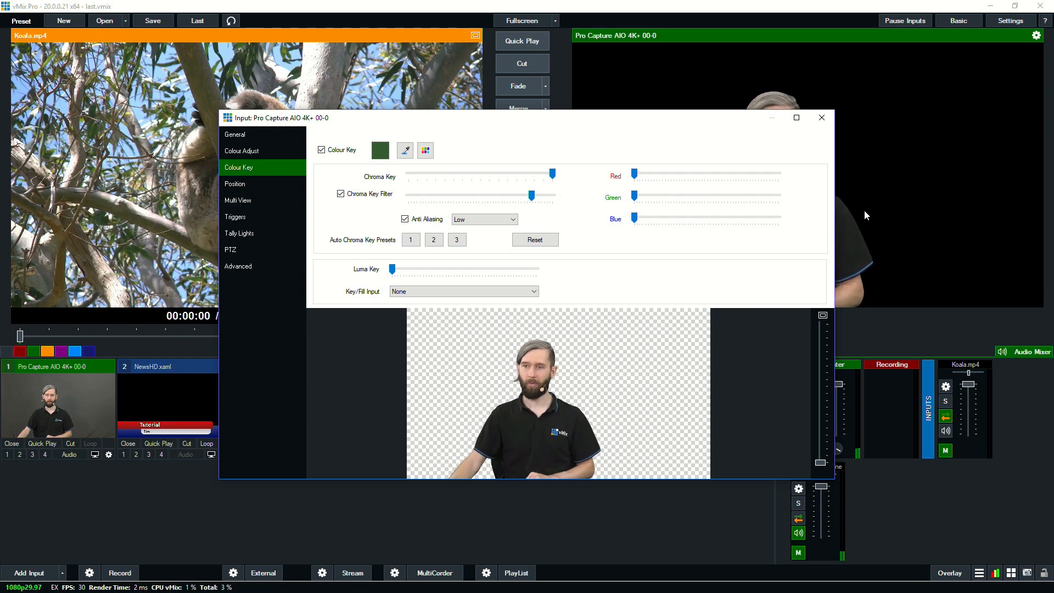
left_click(821, 116)
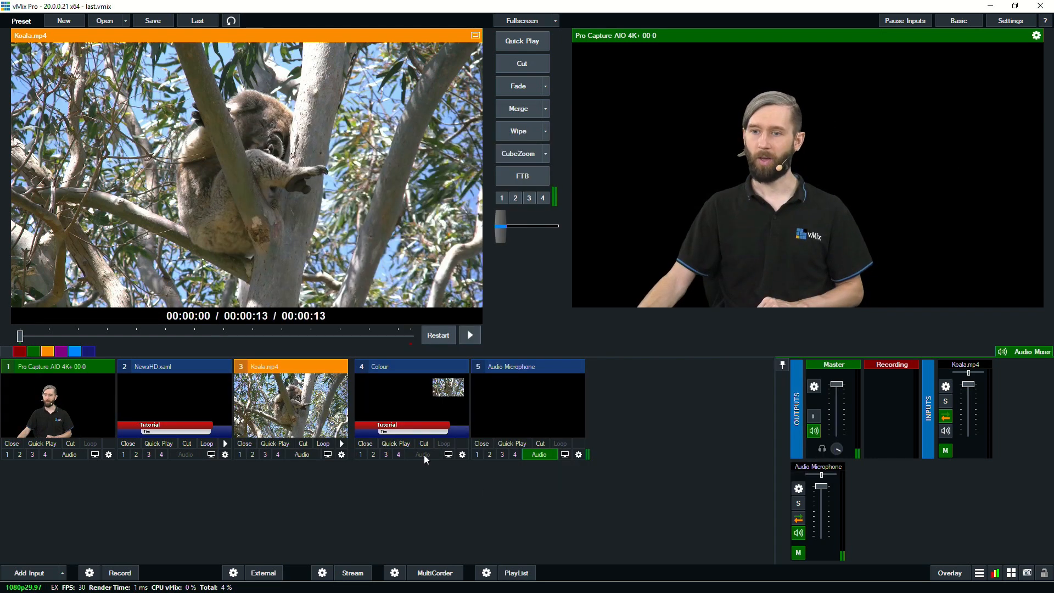
- Preview the camera and remove the Audio Microphone input
left_click(44, 399)
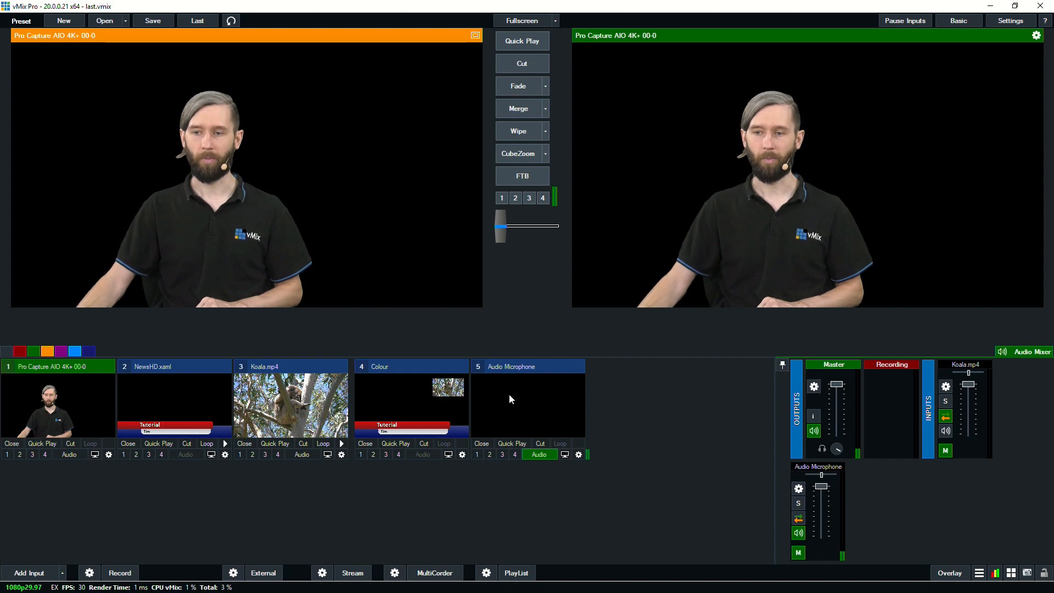
left_click(482, 443)
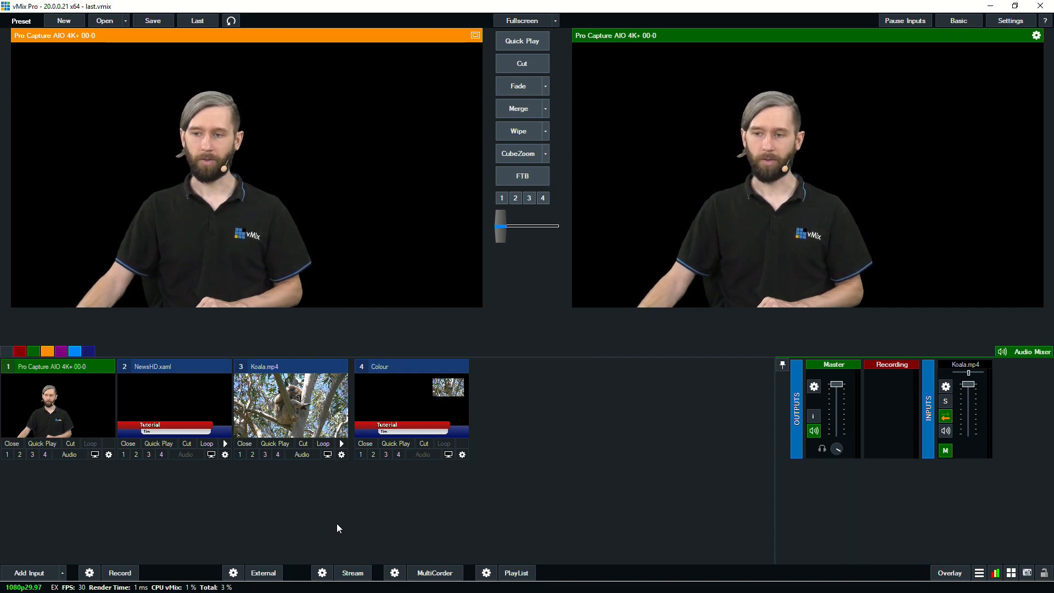
- Add bananasurf.jpg as an Image input and put it in preview
left_click(29, 572)
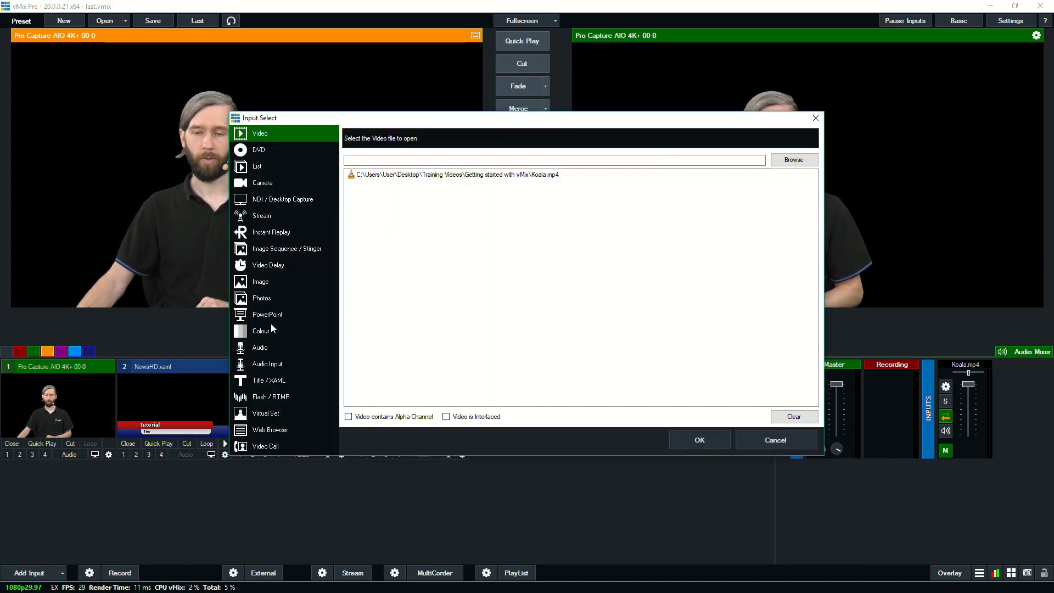
left_click(261, 299)
left_click(440, 175)
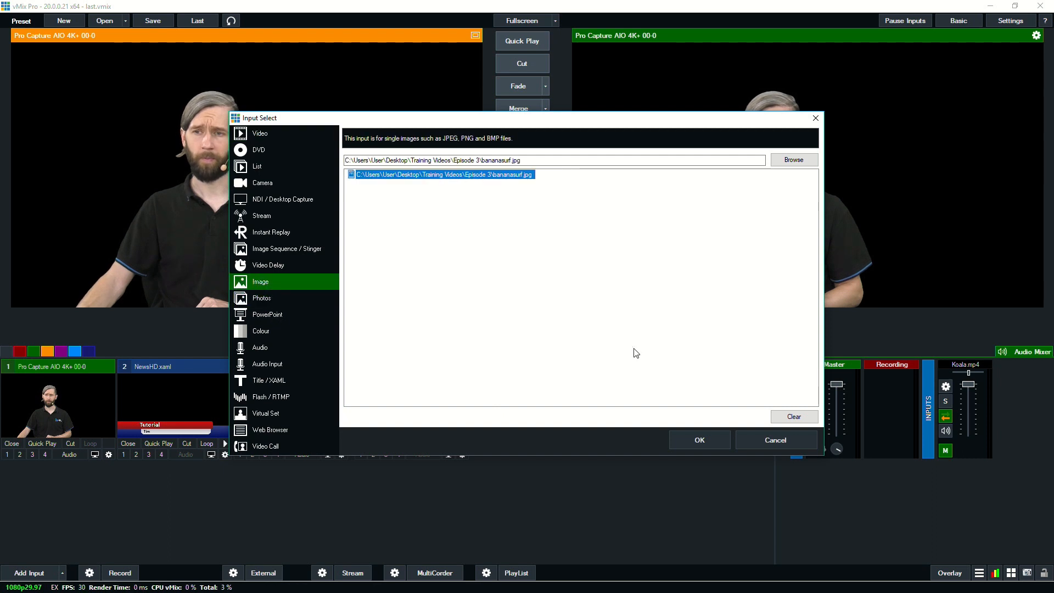
left_click(697, 438)
left_click(528, 403)
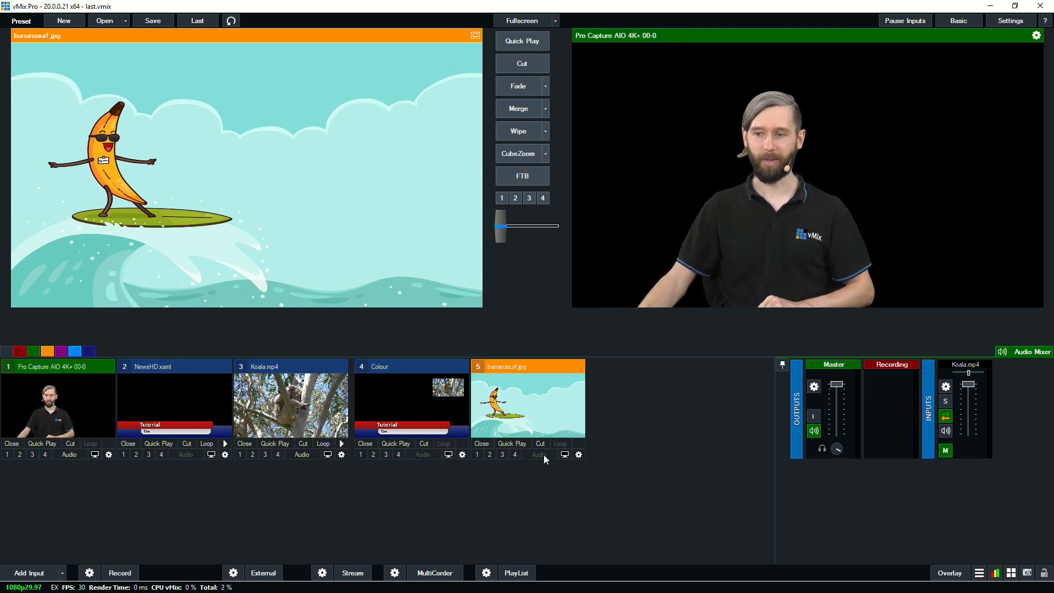
- Add a new transparent Colour input
left_click(40, 579)
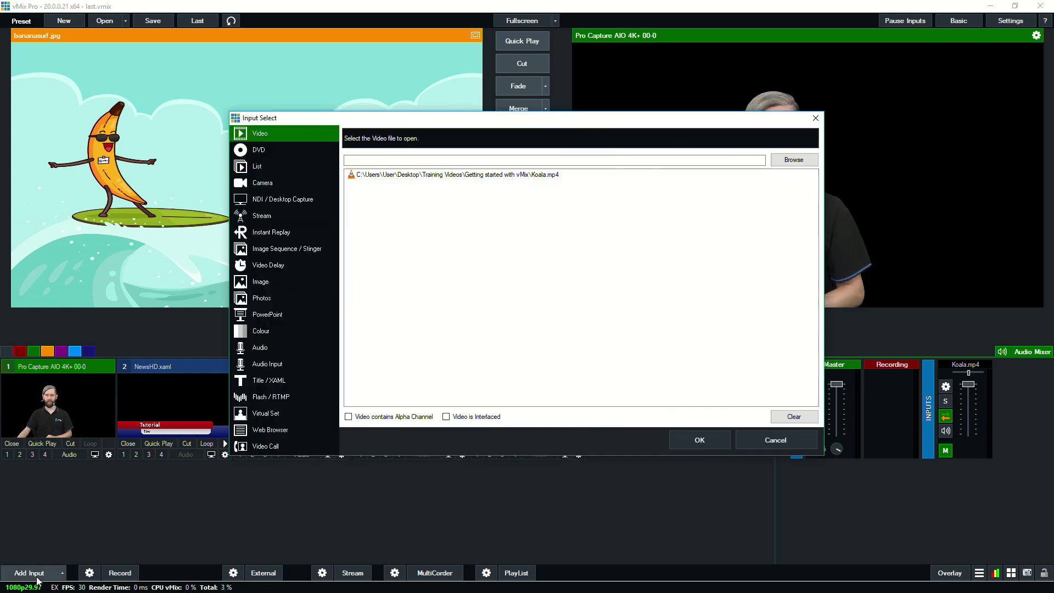
left_click(267, 333)
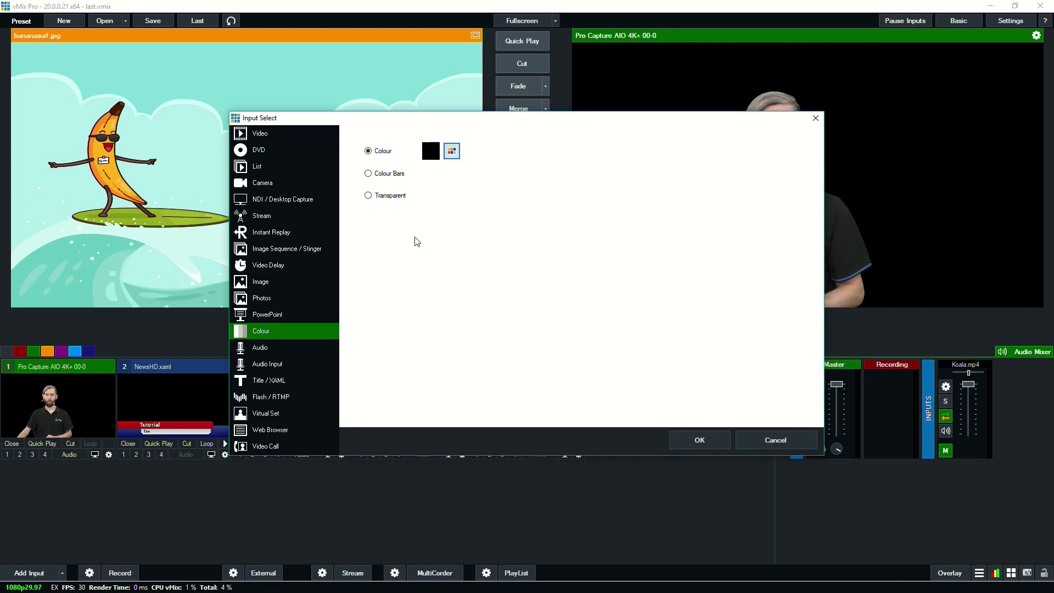
left_click(699, 440)
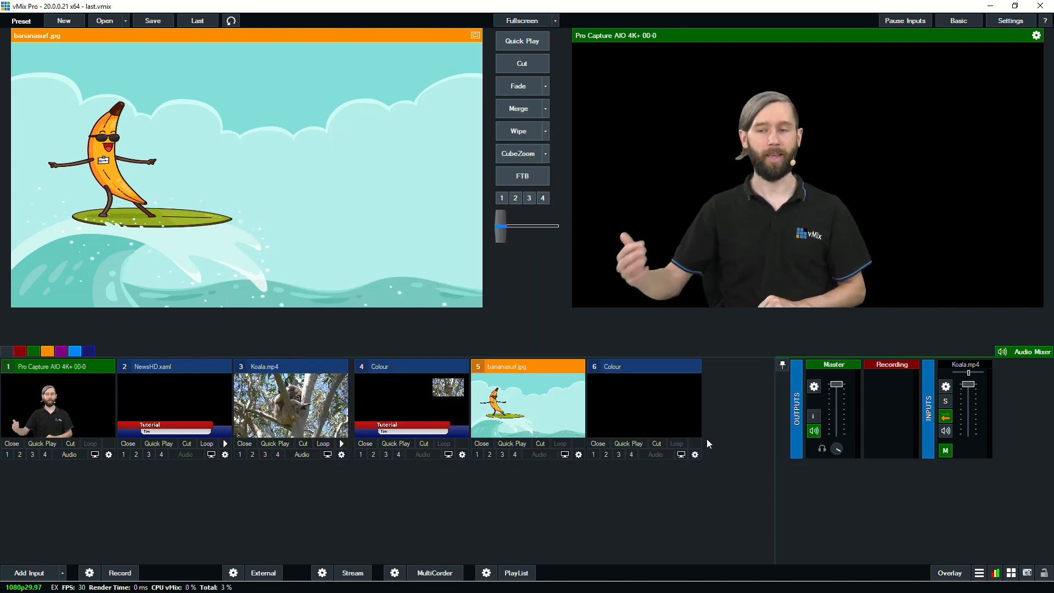
- Layer bananasurf.jpg under the keyed camera in its Multi View, presenter moved to lower right
left_click(695, 455)
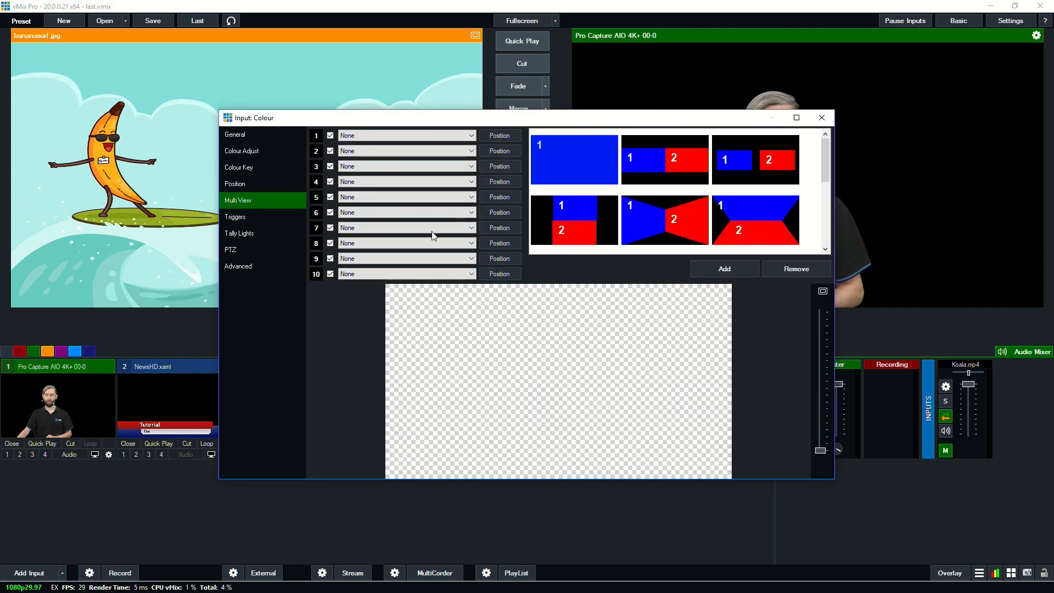
left_click(404, 135)
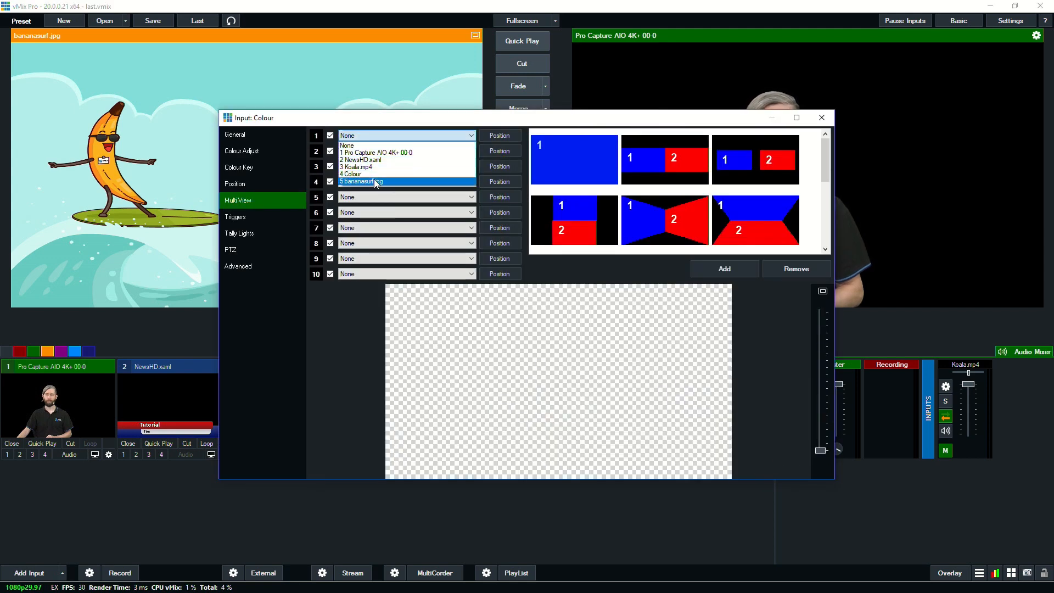
left_click(377, 182)
left_click(368, 153)
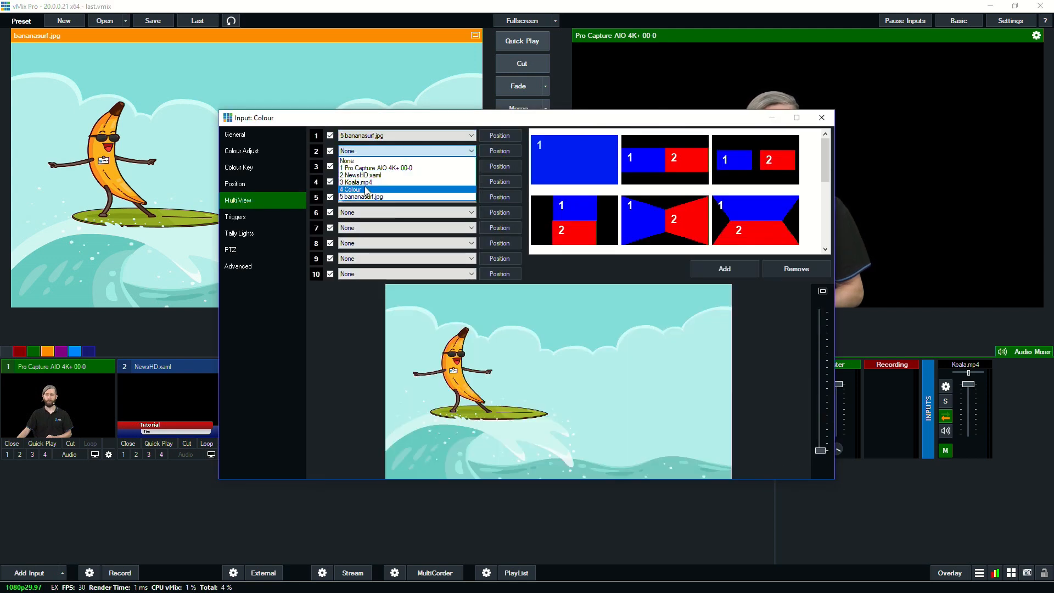
left_click(377, 168)
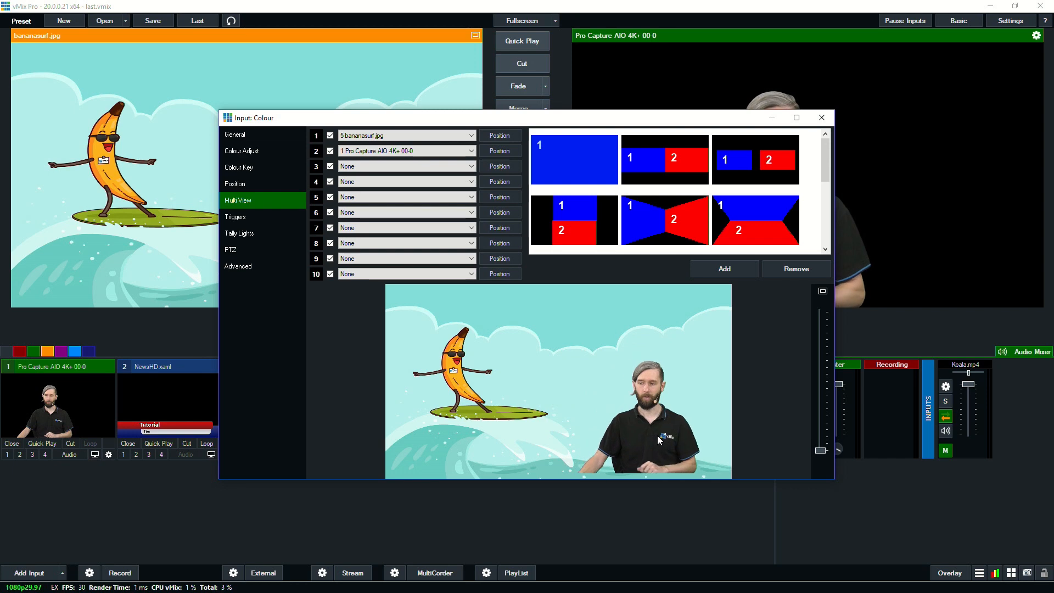
left_click_drag(660, 438, 666, 445)
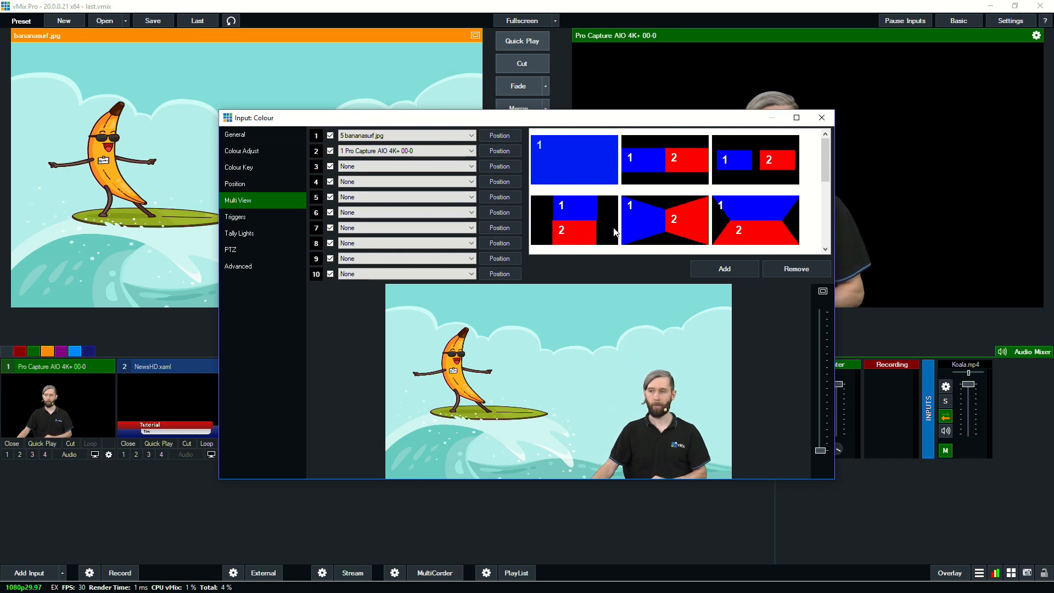
left_click(821, 118)
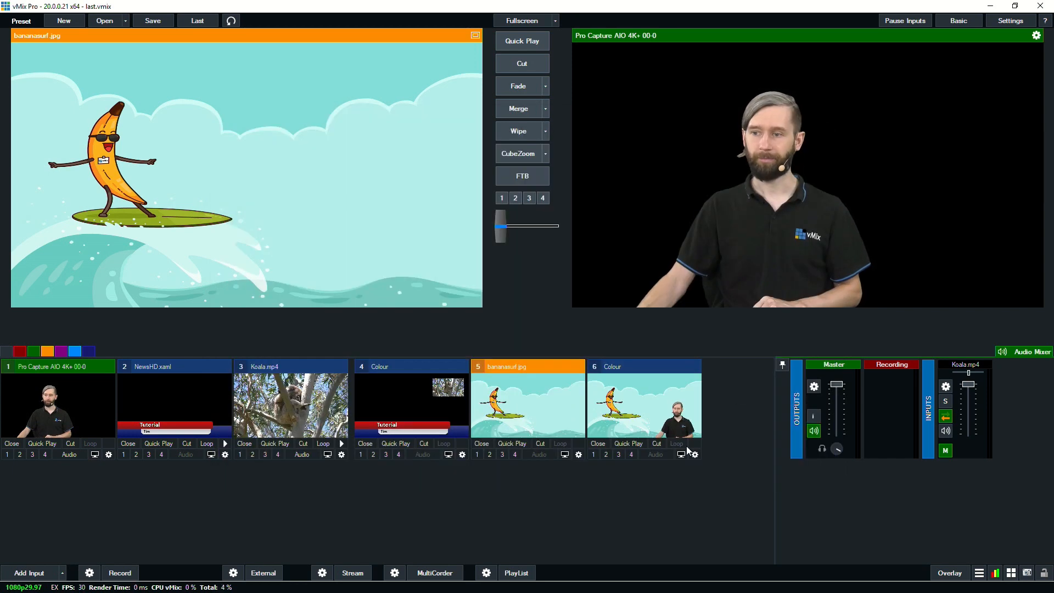
- Cut the banana-surf composite live to output
left_click(657, 444)
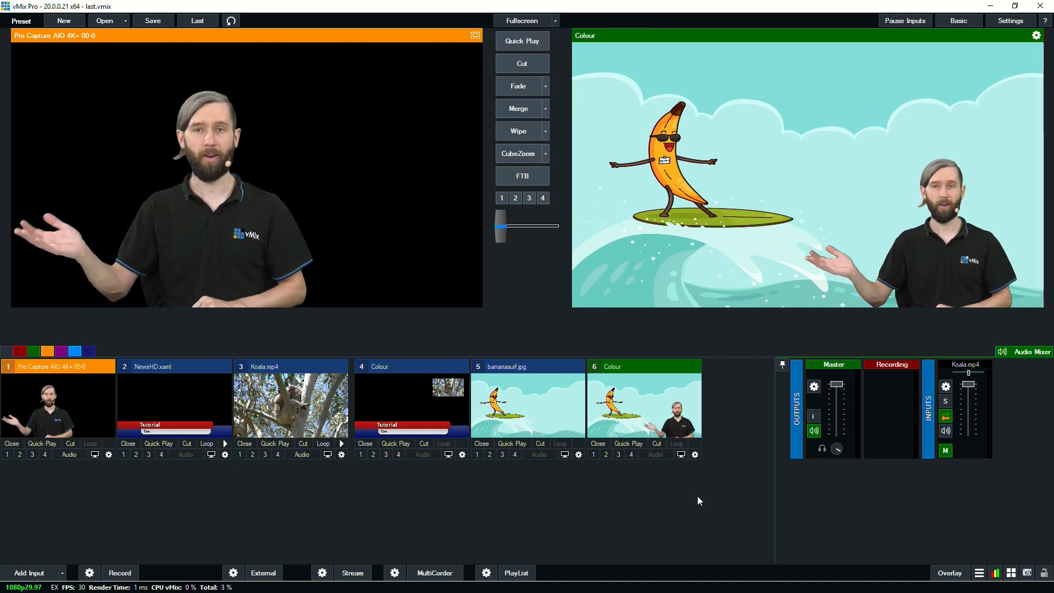